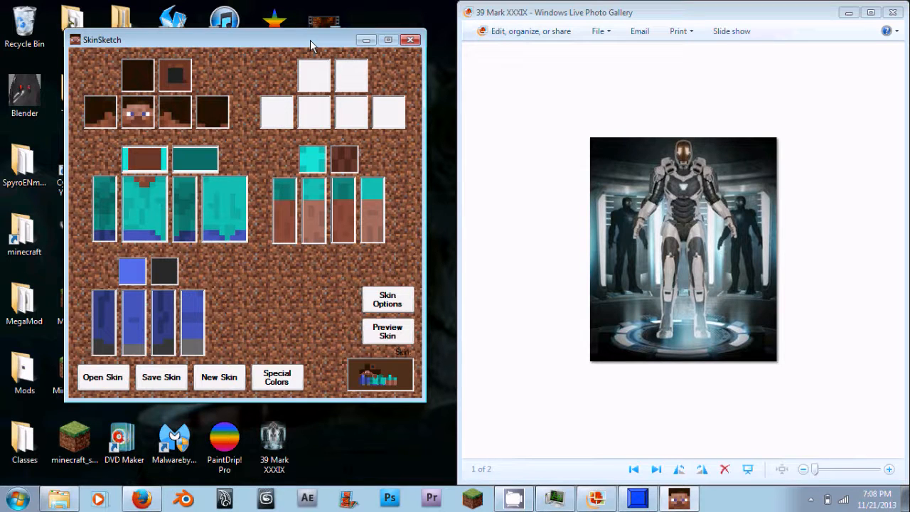
Step: Position the skin editor beside the Mark XXXIX reference photo and enlarge the photo so the armor details show
drag(313, 45, 298, 68)
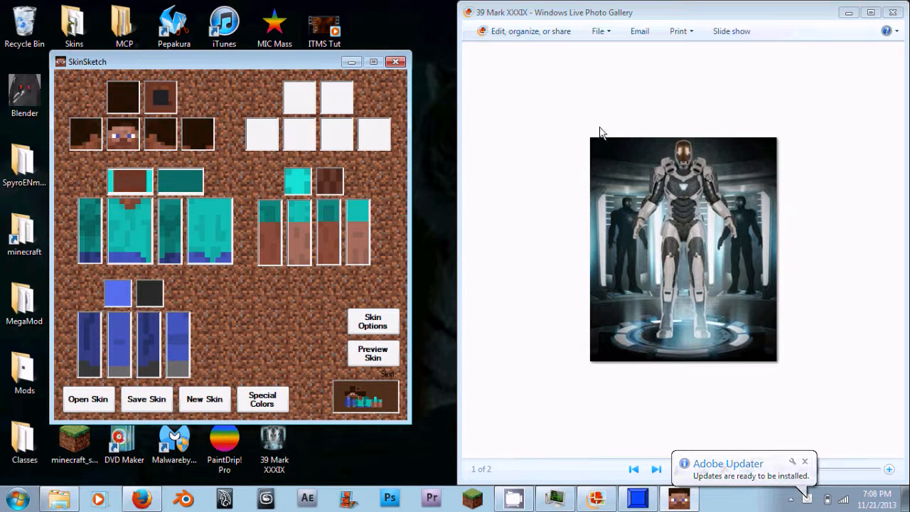
click(733, 214)
scroll(733, 214, up, 3)
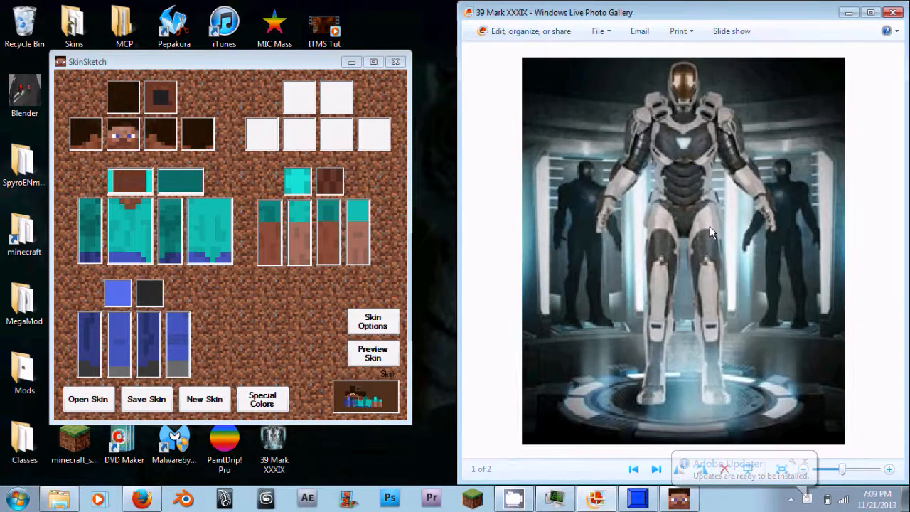
click(179, 63)
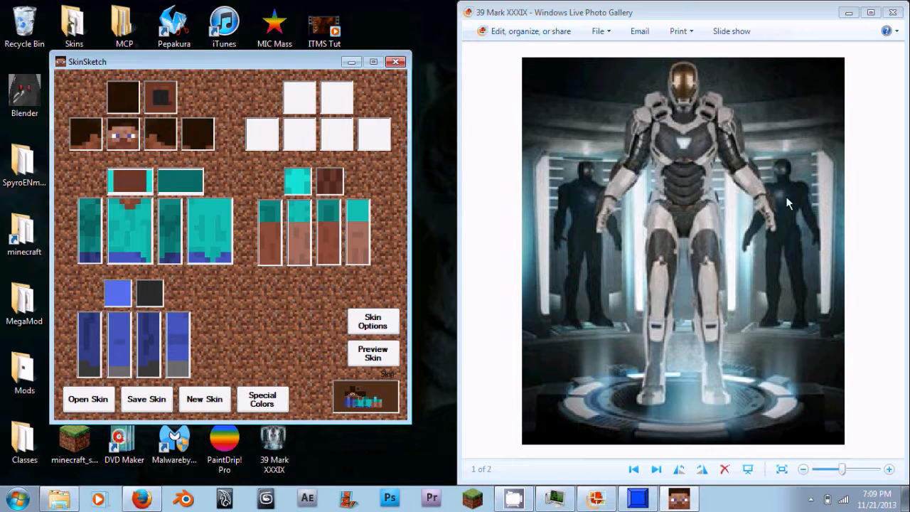
click(672, 15)
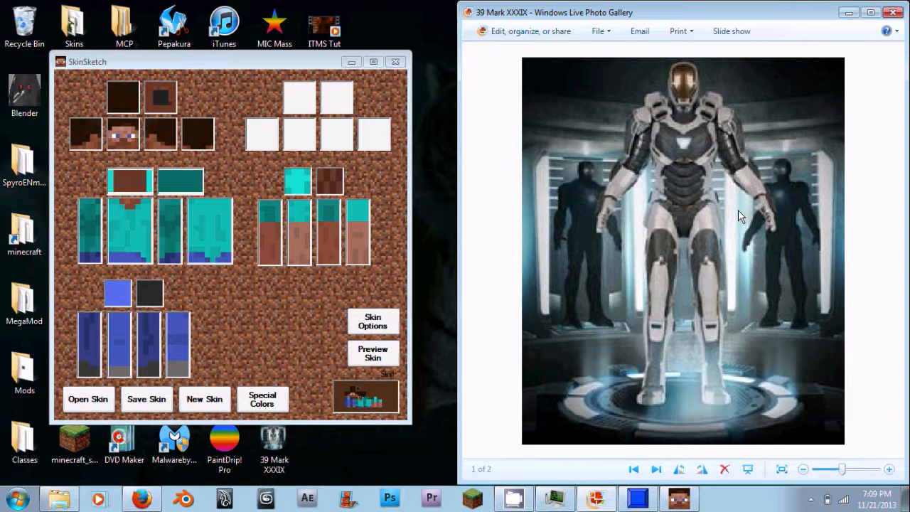
click(256, 87)
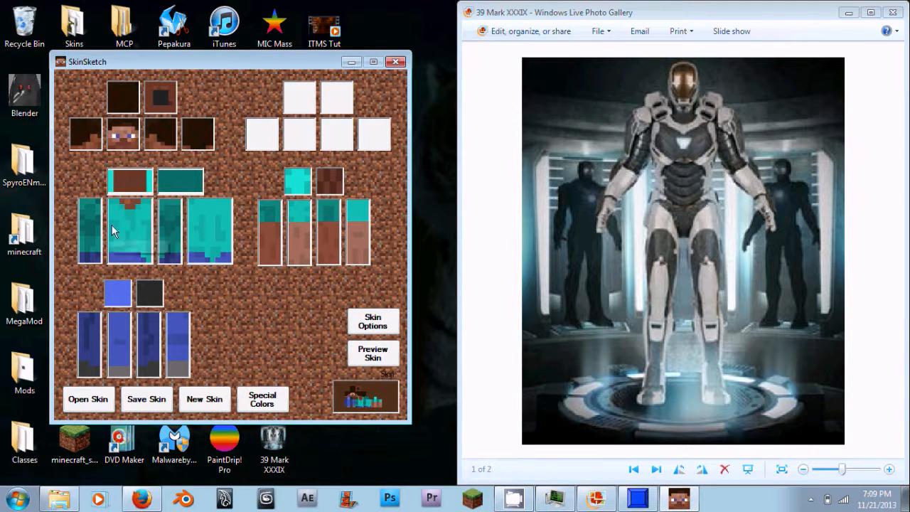
Step: Open the face for editing beside the reference photo and set the paint color to a custom dark green
click(115, 137)
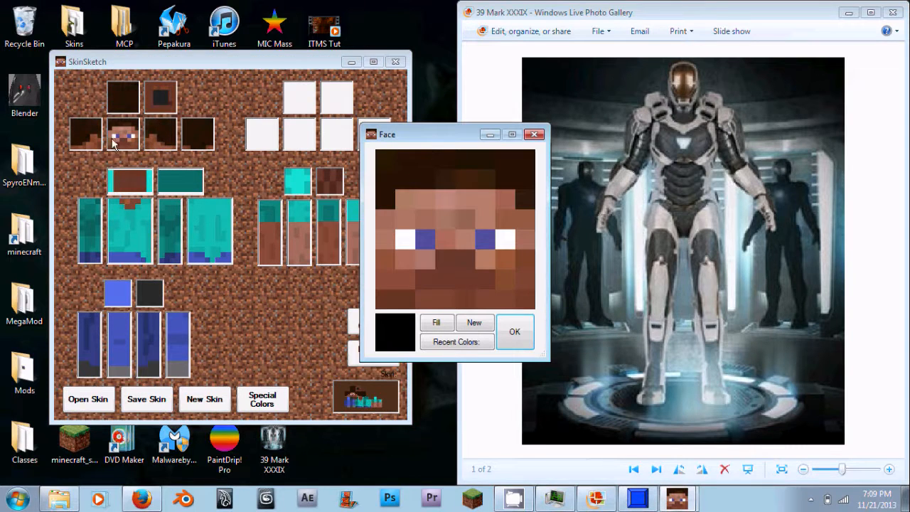
drag(444, 138, 232, 125)
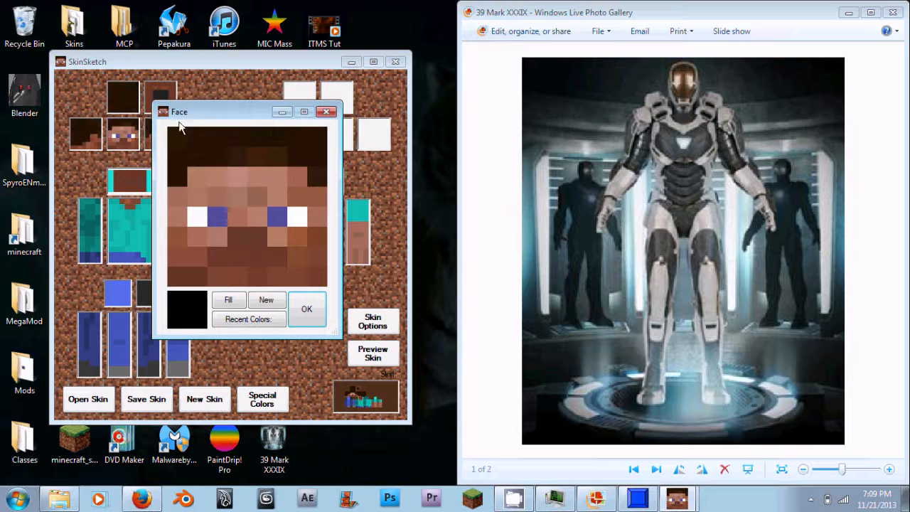
drag(238, 112, 247, 120)
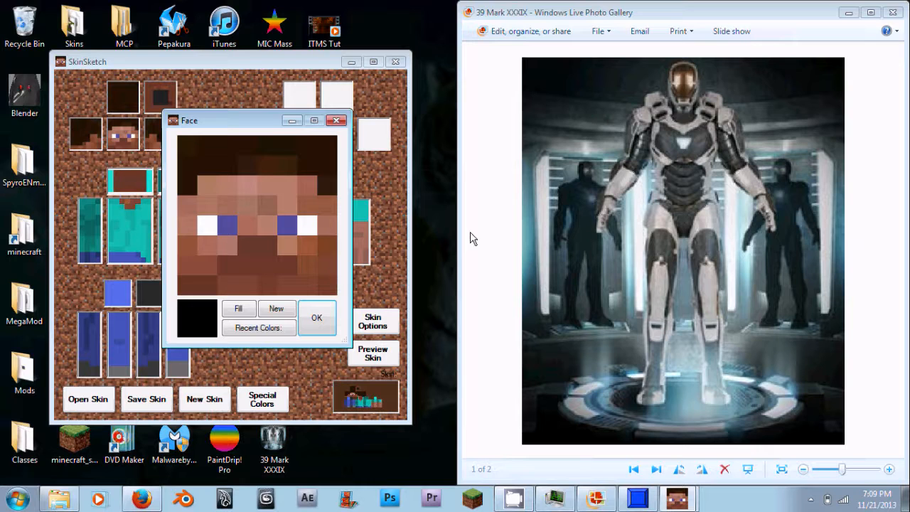
click(203, 315)
click(448, 276)
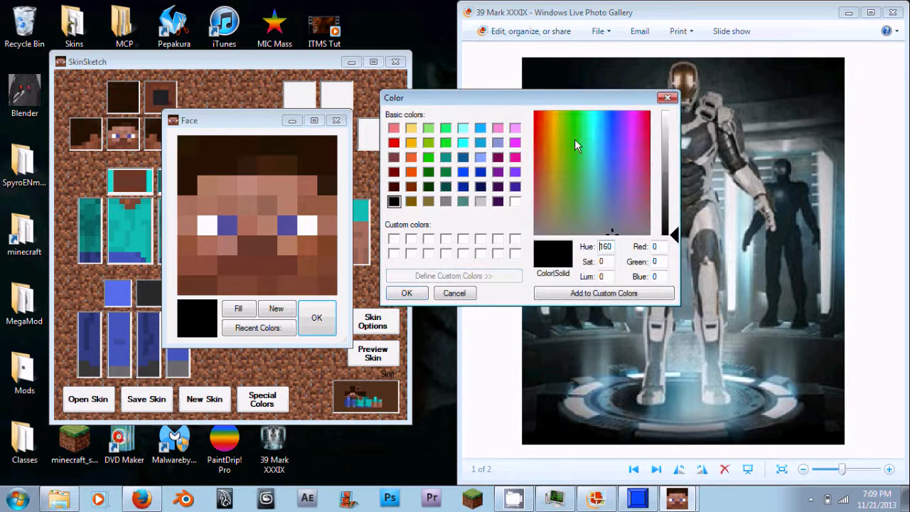
drag(497, 98, 393, 102)
click(359, 146)
drag(483, 174, 463, 166)
drag(569, 186, 569, 210)
click(305, 297)
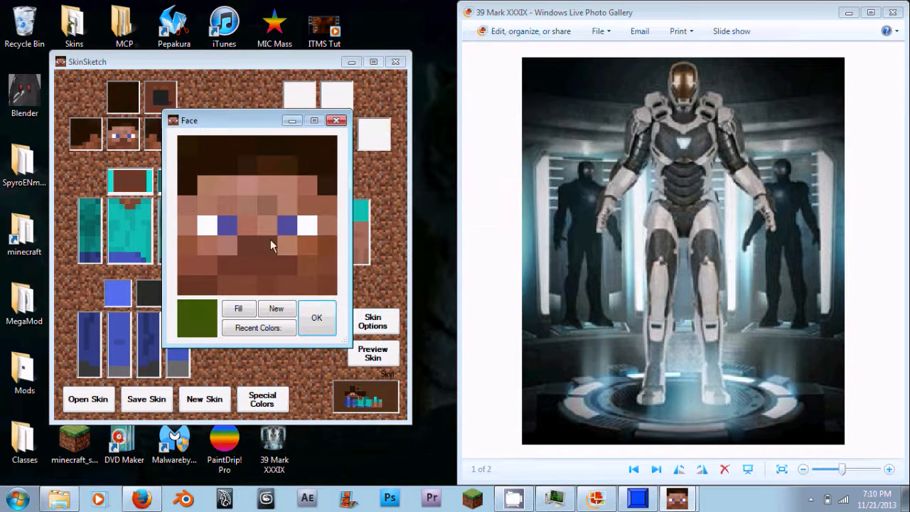
Step: Paint dark green test pixels around the eyes, nose and cheek of the face and restore its original pixels
click(283, 225)
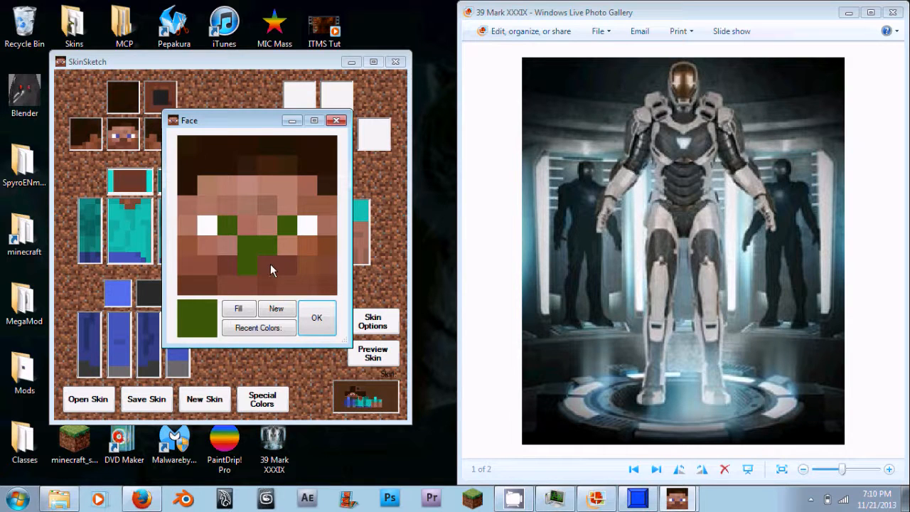
click(267, 309)
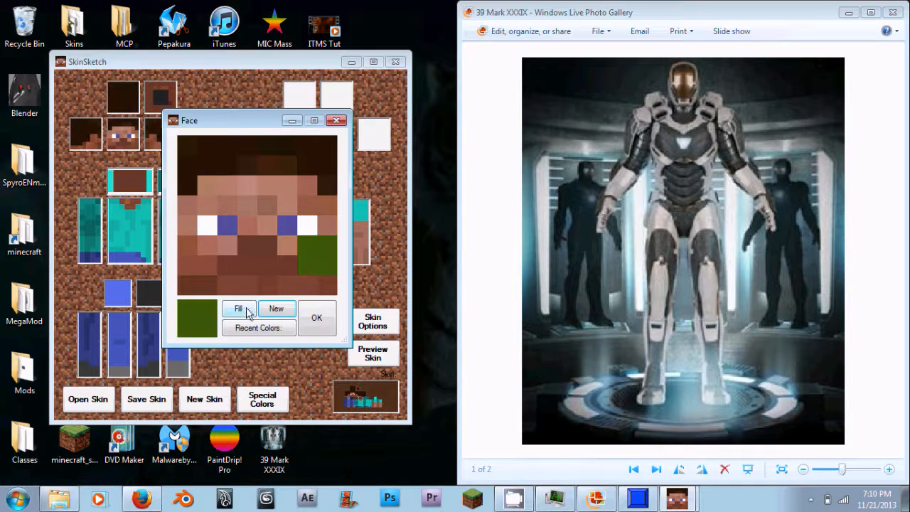
click(286, 307)
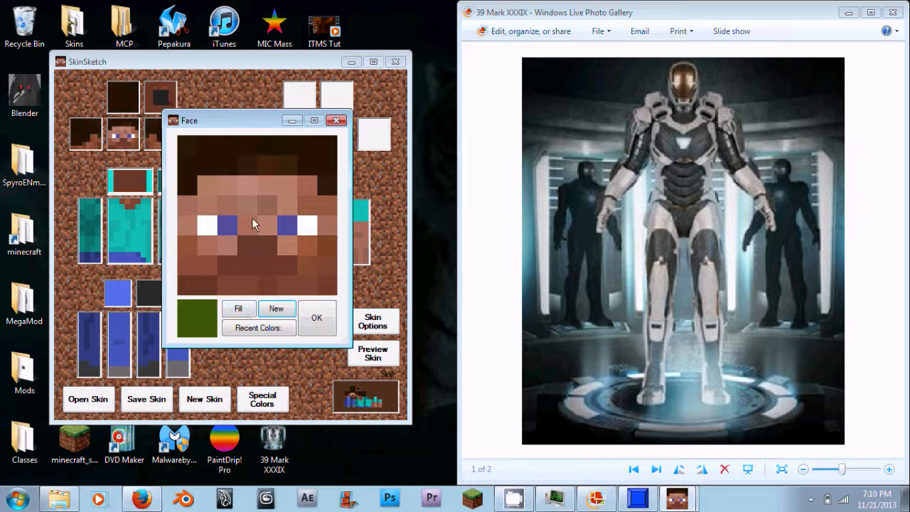
click(277, 309)
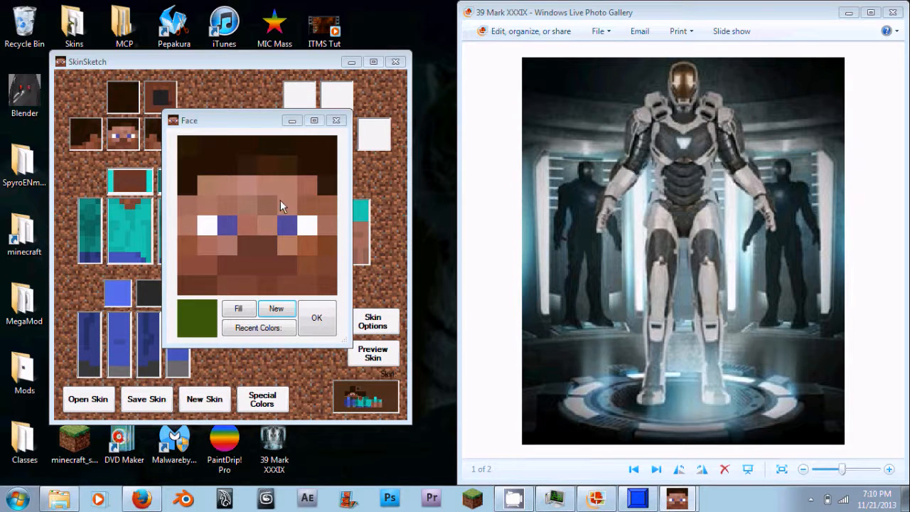
Step: Apply dark green strokes to the face, and reopen it to try more strokes and revert them
drag(246, 201, 309, 292)
click(316, 317)
click(126, 140)
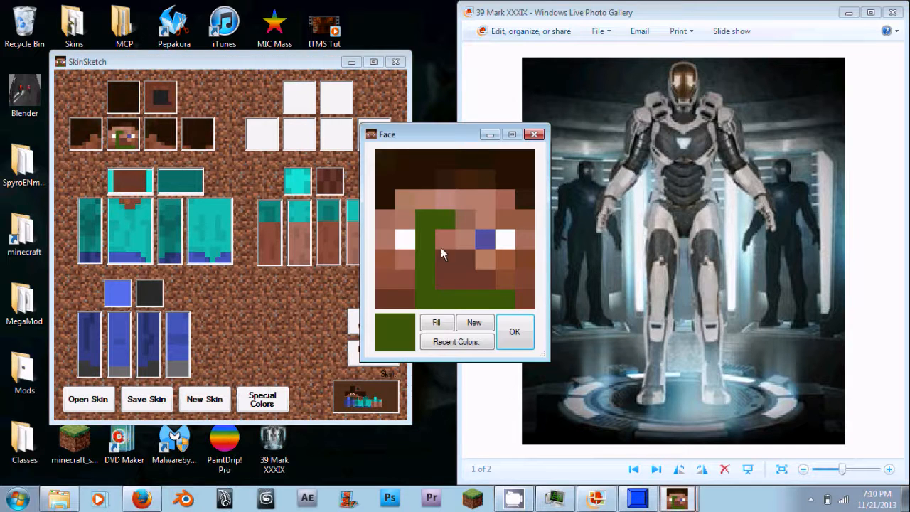
drag(510, 211, 448, 253)
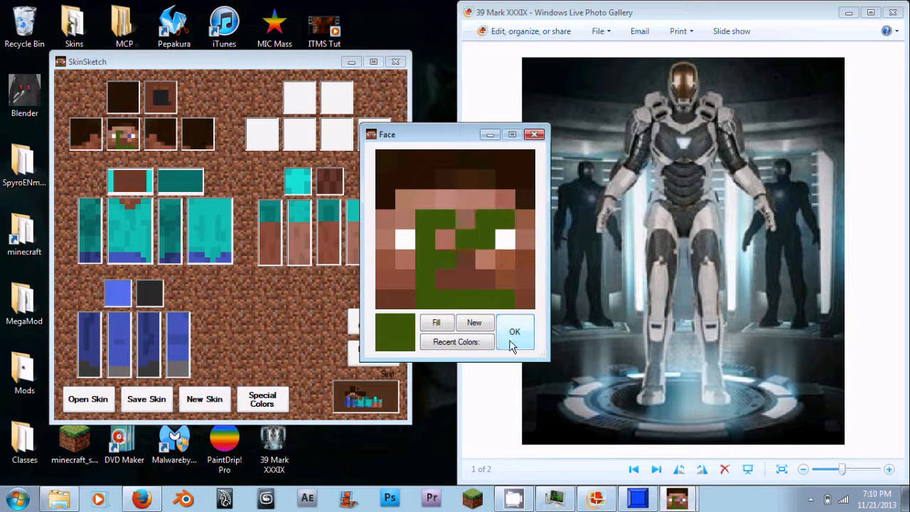
click(474, 322)
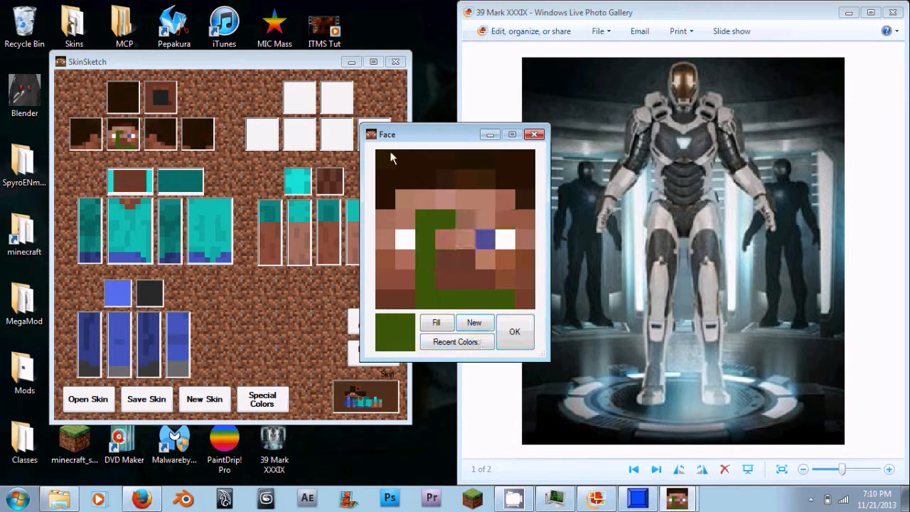
Step: Close the face without saving and start a new default skin, discarding the current one
click(534, 134)
click(186, 397)
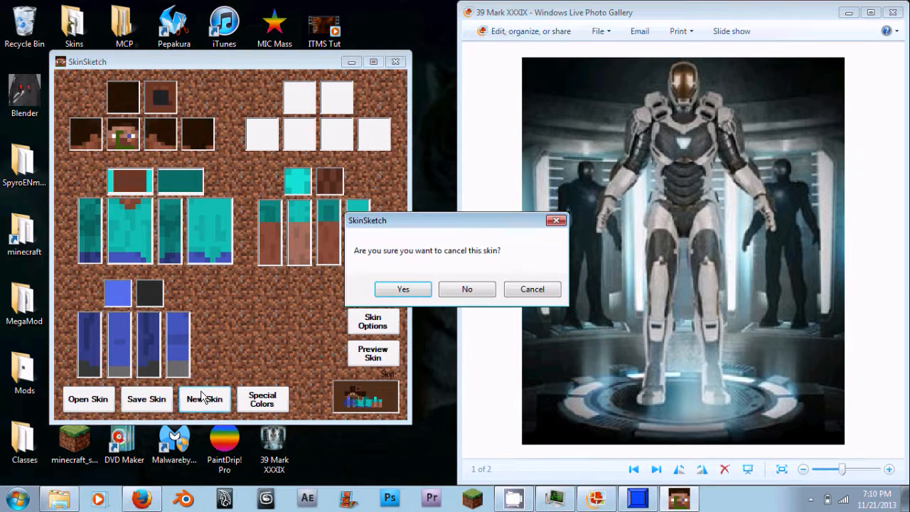
click(418, 291)
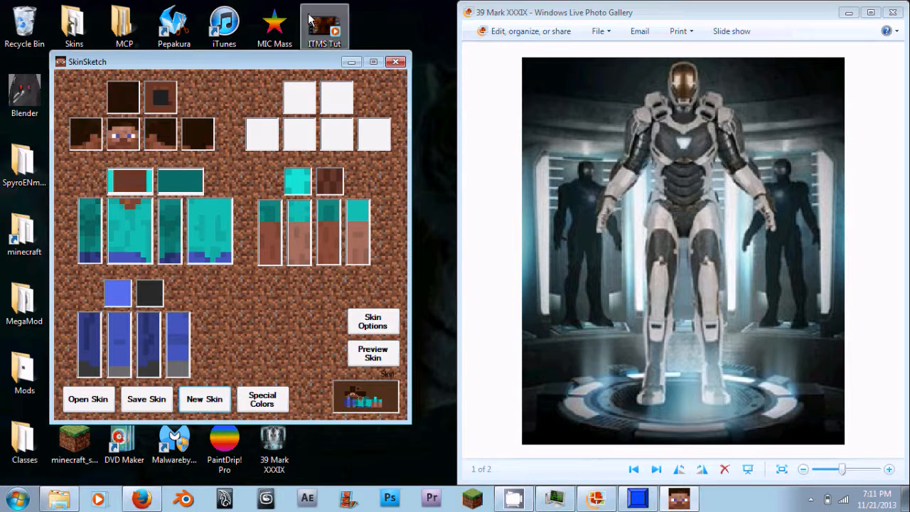
Step: Open the face for editing and try the black and green swatches in the recent colors without applying one
click(124, 140)
drag(396, 126, 241, 122)
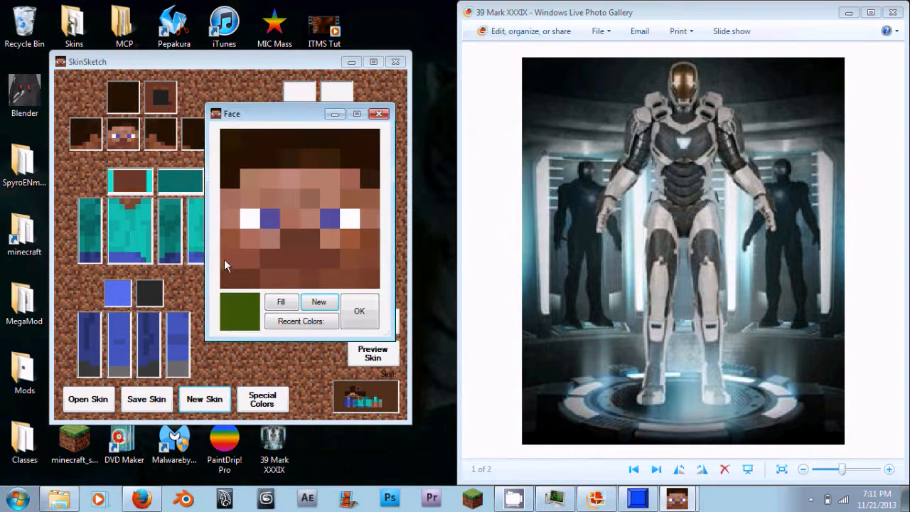
click(303, 321)
drag(435, 142, 347, 105)
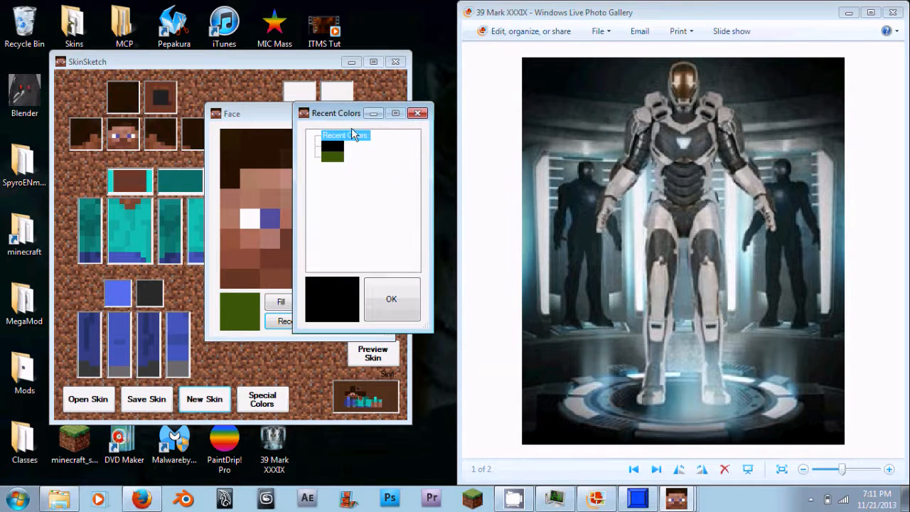
drag(347, 115, 383, 157)
click(367, 188)
click(366, 197)
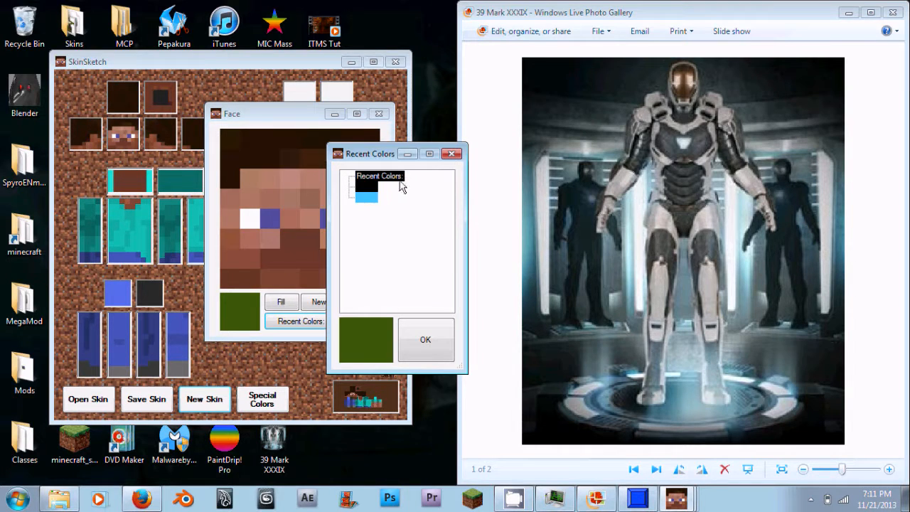
click(451, 153)
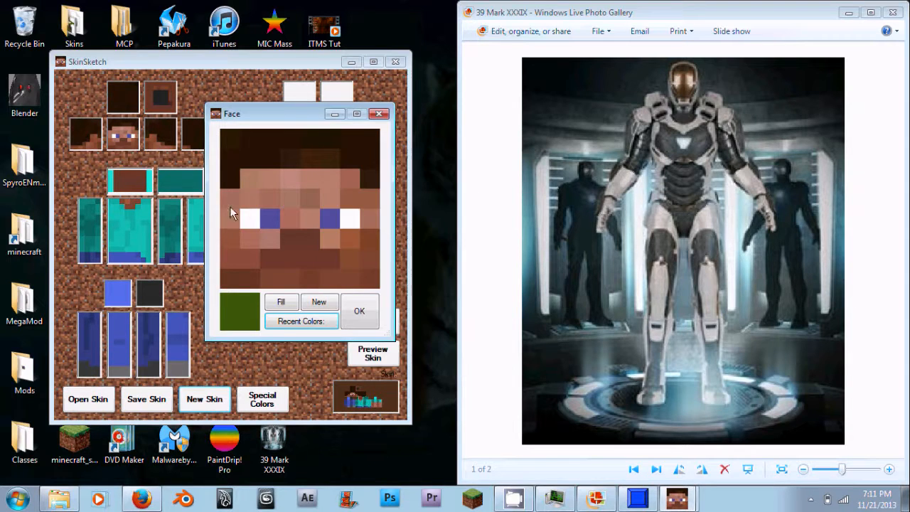
Step: Fill the whole face with black from the recent colors and restore its original pixels
click(285, 323)
click(432, 176)
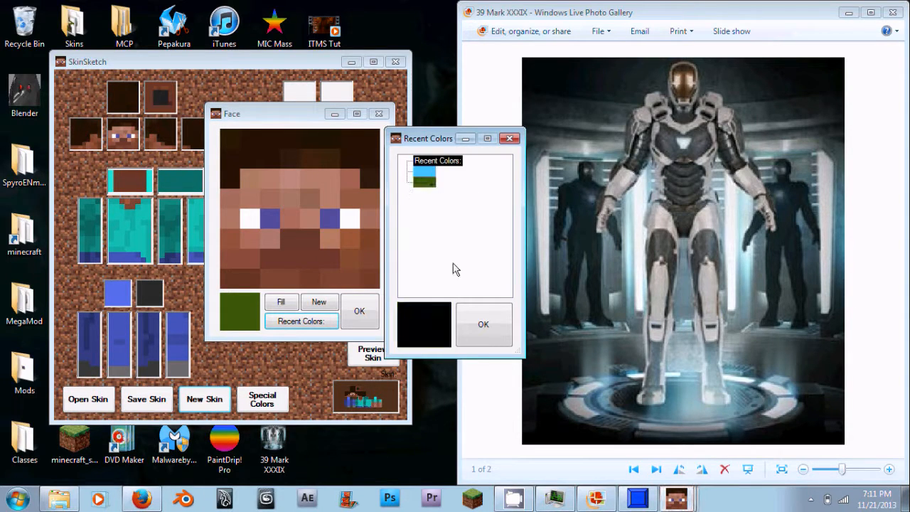
click(474, 317)
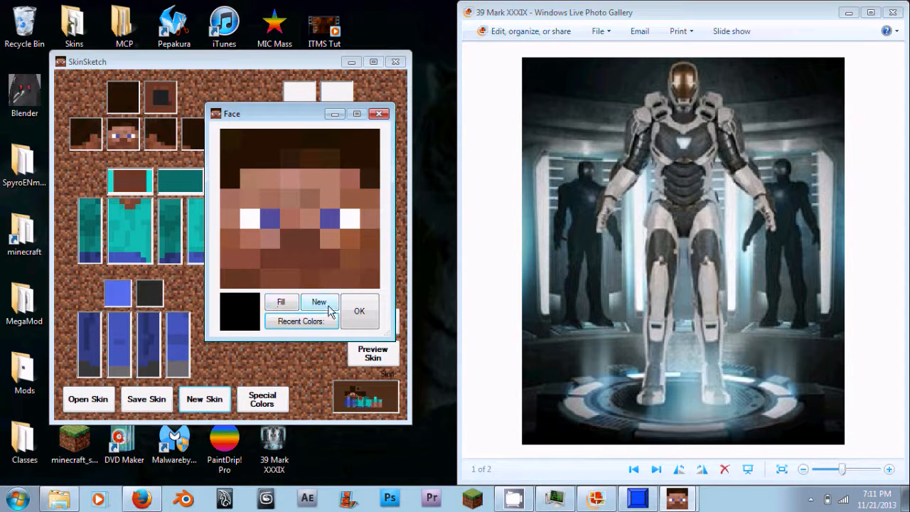
click(293, 299)
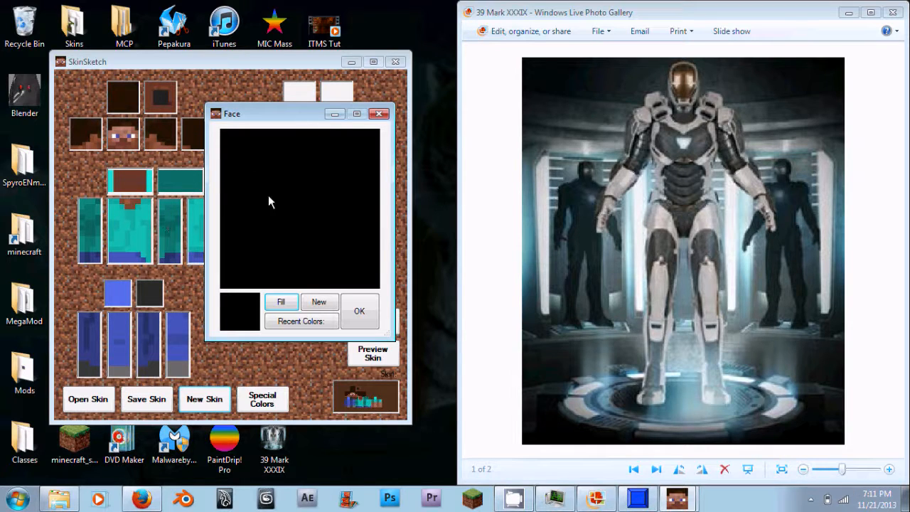
click(319, 302)
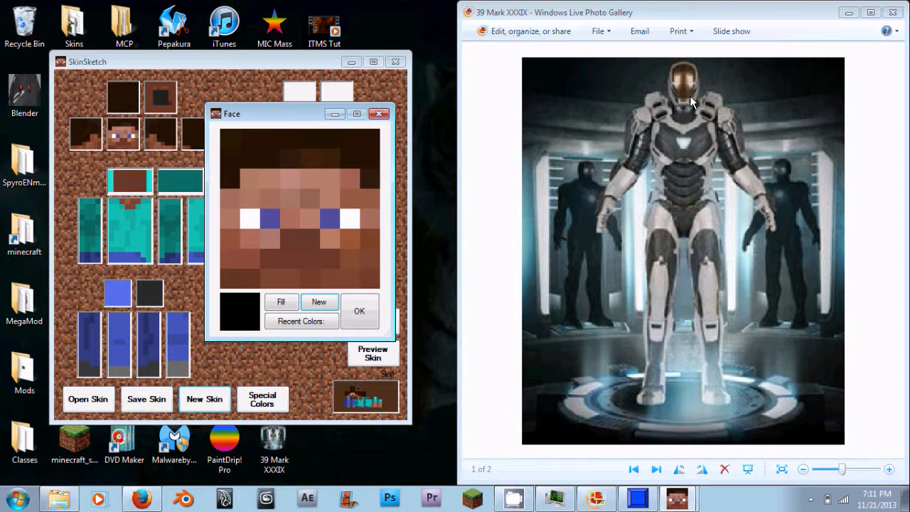
Step: Start a custom face paint color from the basic orange, adjusting it to about red 202, green 92, blue 11
drag(690, 96, 227, 316)
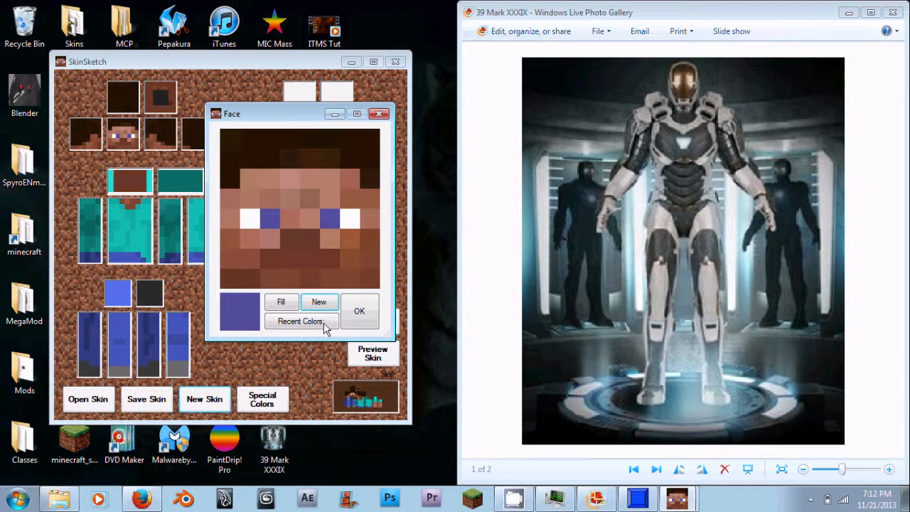
click(244, 314)
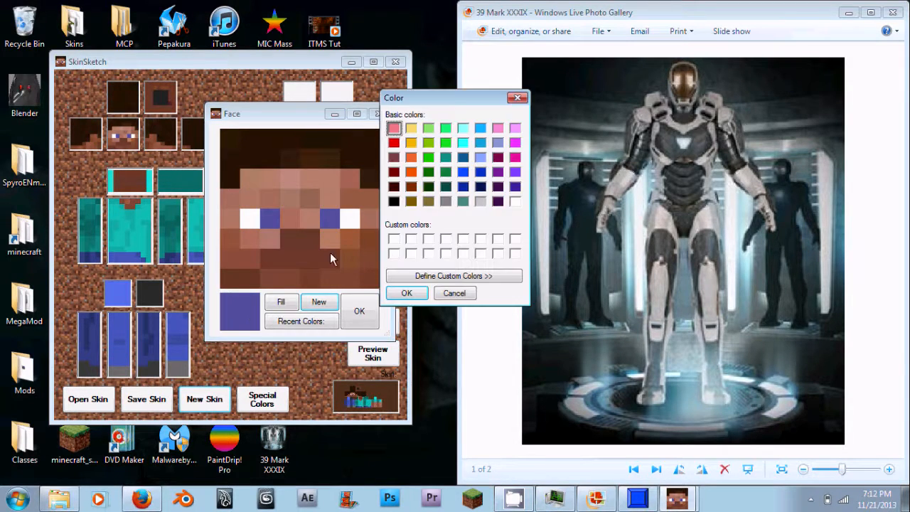
click(412, 172)
click(513, 275)
mouse_move(550, 115)
mouse_down()
mouse_move(544, 134)
mouse_move(542, 124)
mouse_up()
click(671, 186)
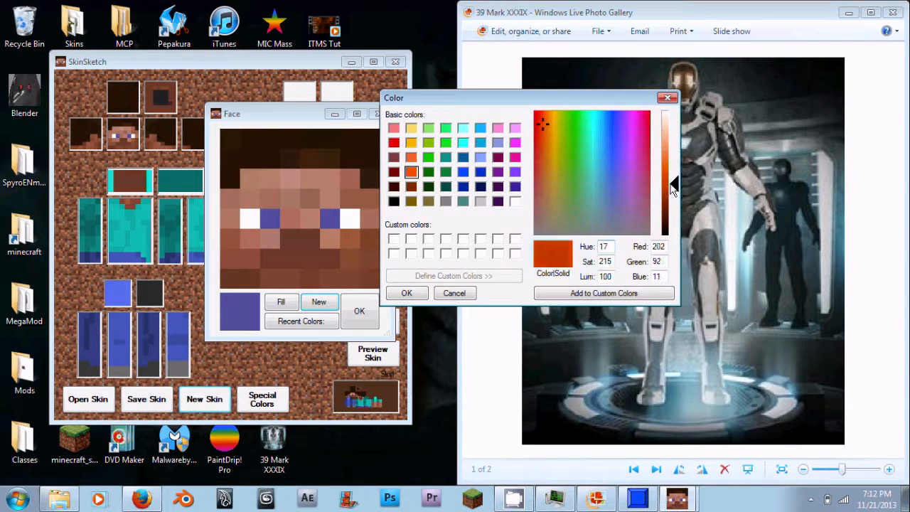
Step: Tune the custom color to a darker golden brown of about red 168, green 123, blue 30
click(549, 151)
mouse_move(550, 151)
mouse_down()
mouse_move(554, 168)
mouse_move(547, 150)
mouse_up()
drag(673, 194, 672, 199)
click(543, 156)
drag(542, 156, 547, 156)
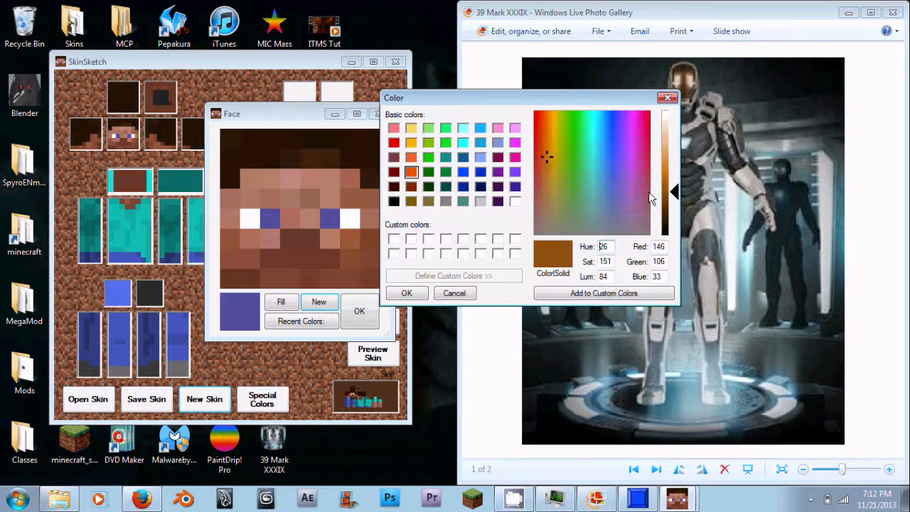
drag(675, 193, 674, 194)
drag(546, 155, 547, 148)
drag(675, 192, 675, 189)
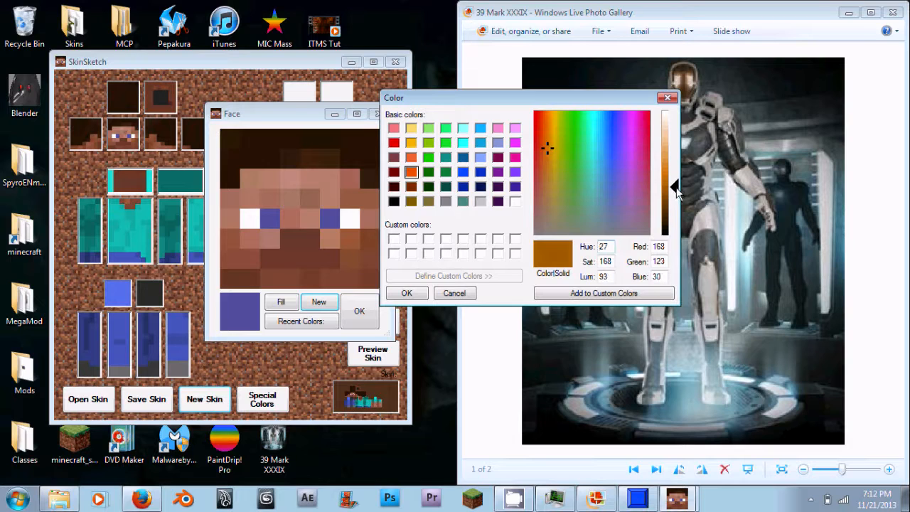
Step: Tune the custom paint color to an orange-brown of red 169, green 112, blue 24 and apply it
click(546, 157)
drag(546, 157, 544, 150)
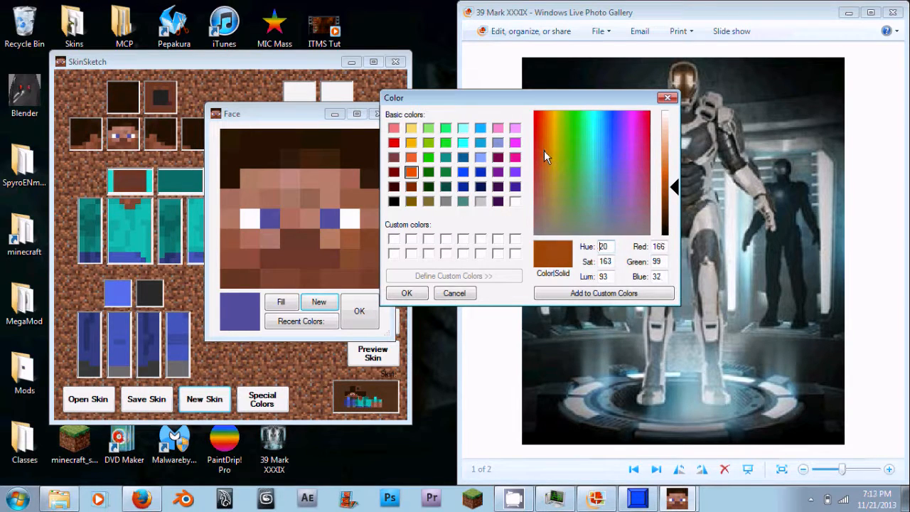
drag(544, 150, 542, 153)
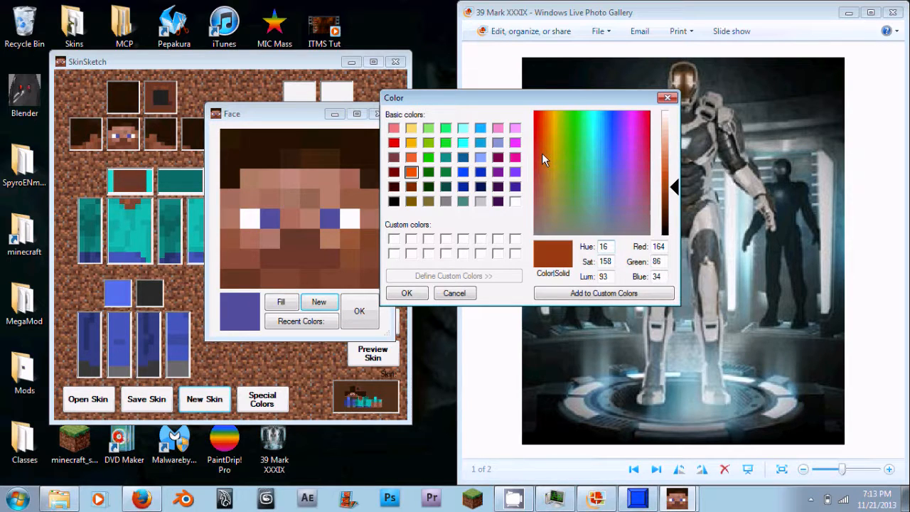
mouse_move(542, 152)
mouse_down()
mouse_move(550, 165)
mouse_move(551, 151)
mouse_move(544, 160)
mouse_up()
drag(672, 187, 673, 192)
drag(551, 175, 544, 138)
drag(673, 192, 670, 185)
drag(542, 140, 549, 141)
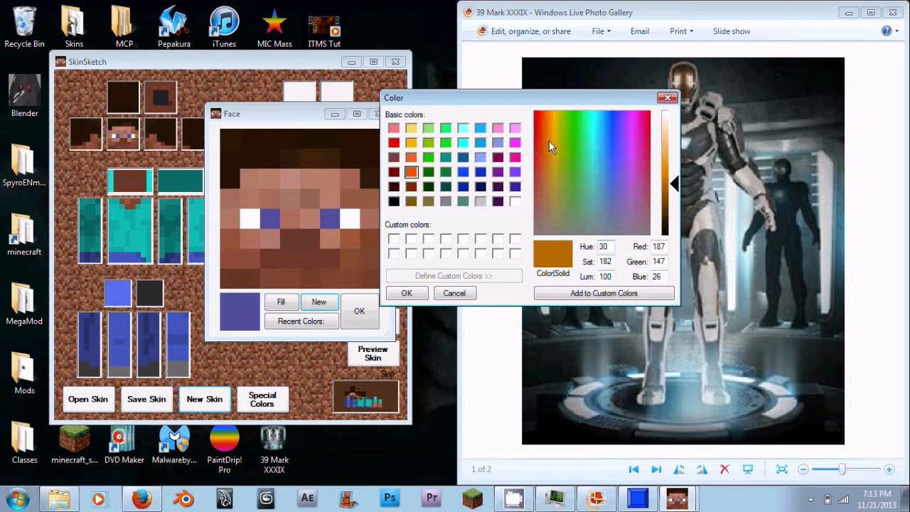
drag(549, 141, 548, 135)
drag(671, 208, 673, 188)
mouse_move(545, 138)
mouse_down()
mouse_move(540, 128)
mouse_move(546, 142)
mouse_up()
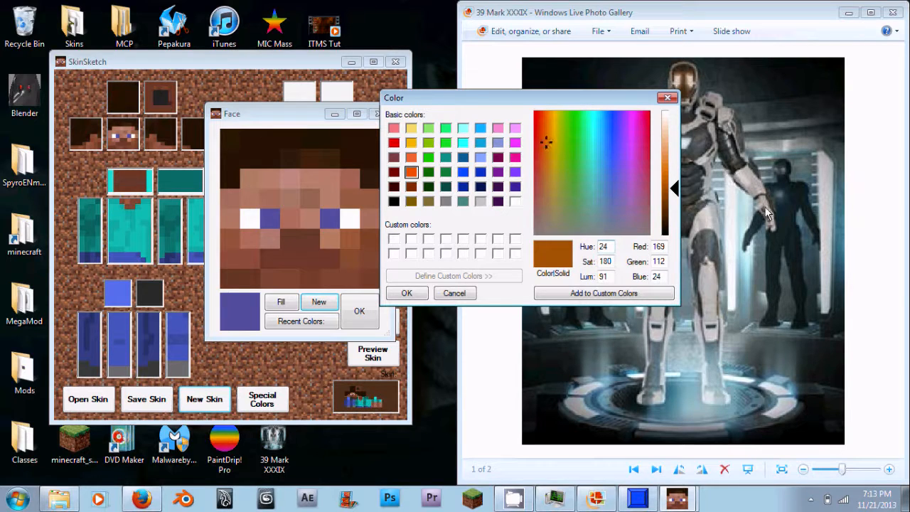
click(407, 294)
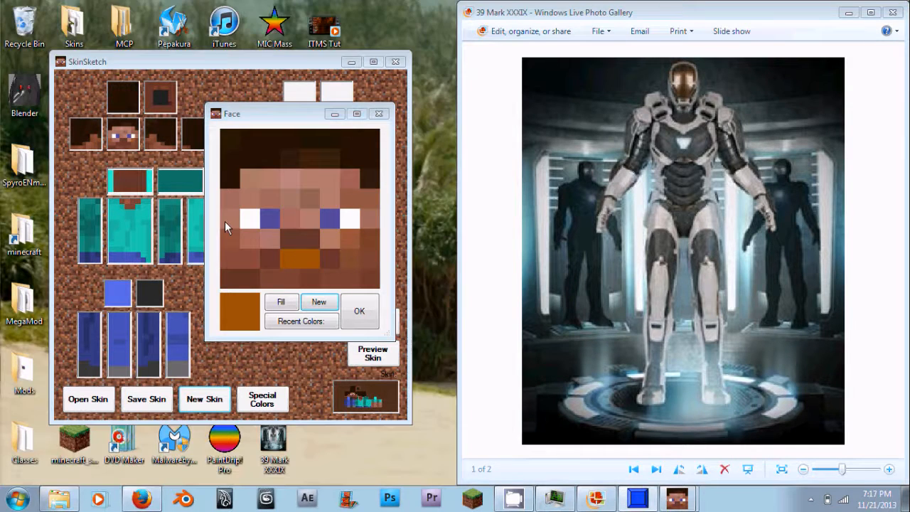
Step: Paint the face orange-brown, leaving one pixel in each upper corner and three in each lower corner
click(279, 253)
click(333, 257)
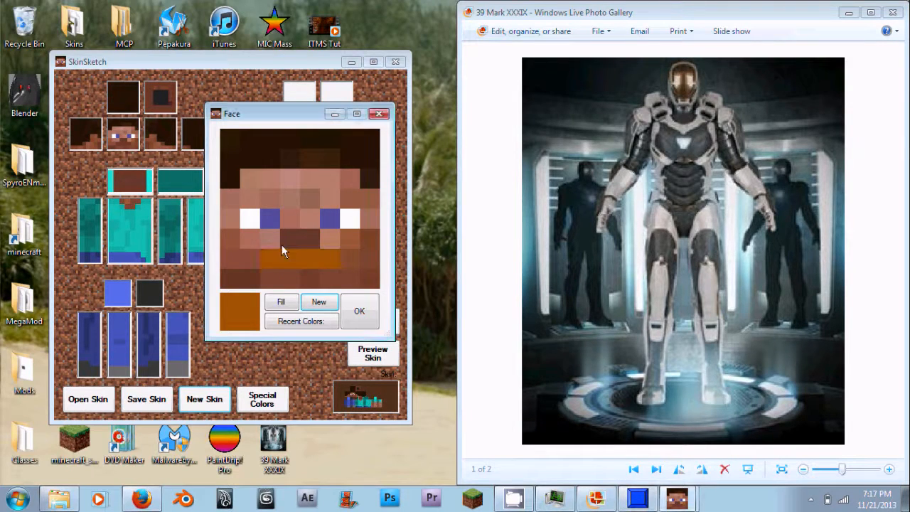
drag(255, 240, 340, 236)
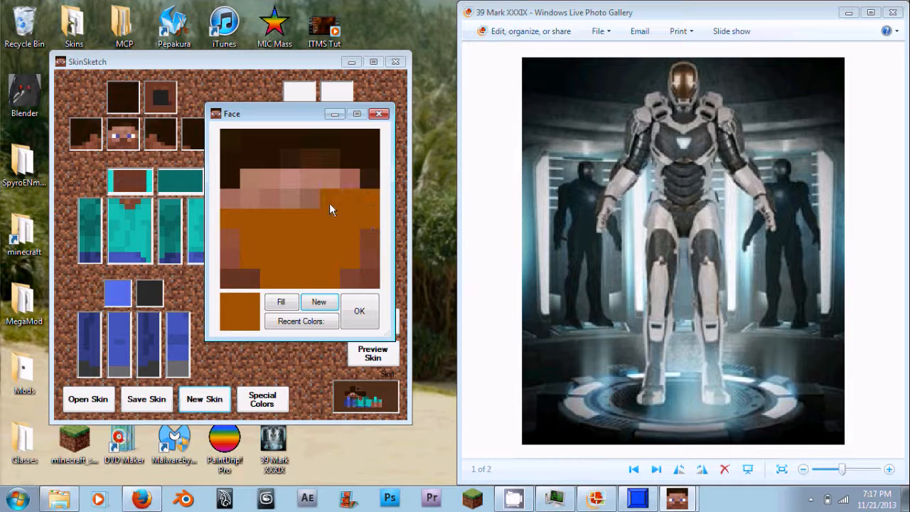
drag(231, 186, 346, 178)
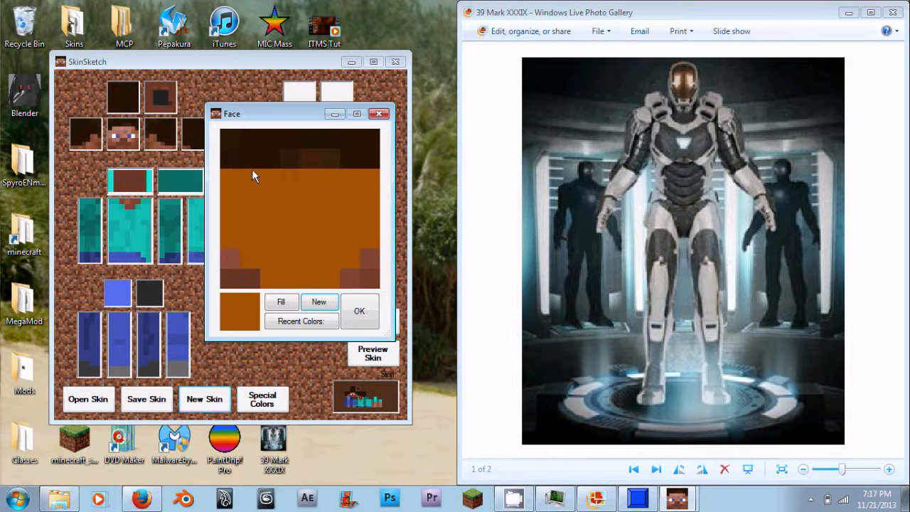
mouse_move(253, 154)
mouse_down()
mouse_move(356, 165)
mouse_move(336, 142)
mouse_move(268, 146)
mouse_up()
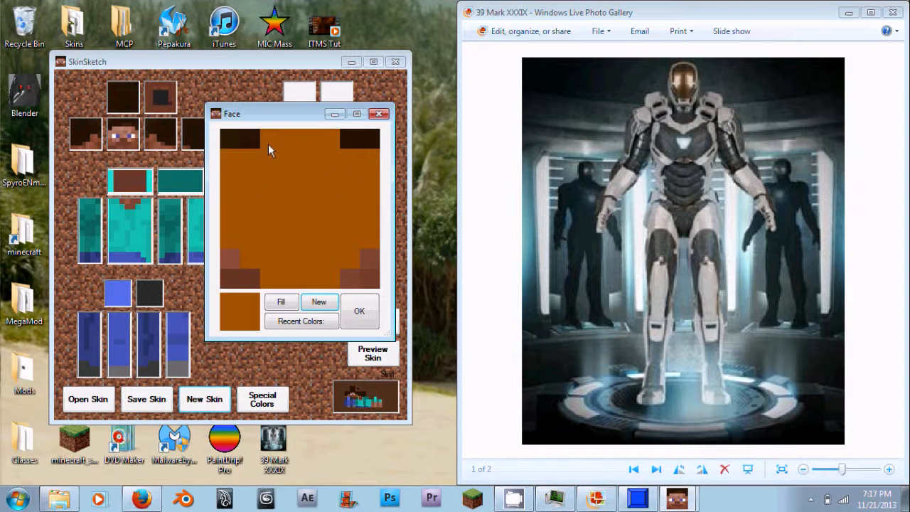
click(350, 138)
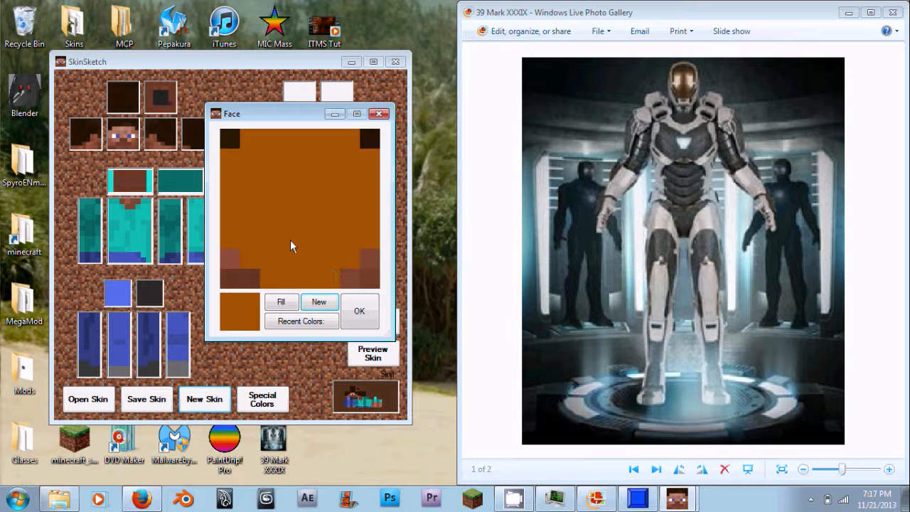
Step: Check the recent colors and return the paint color to the orange-brown
click(241, 310)
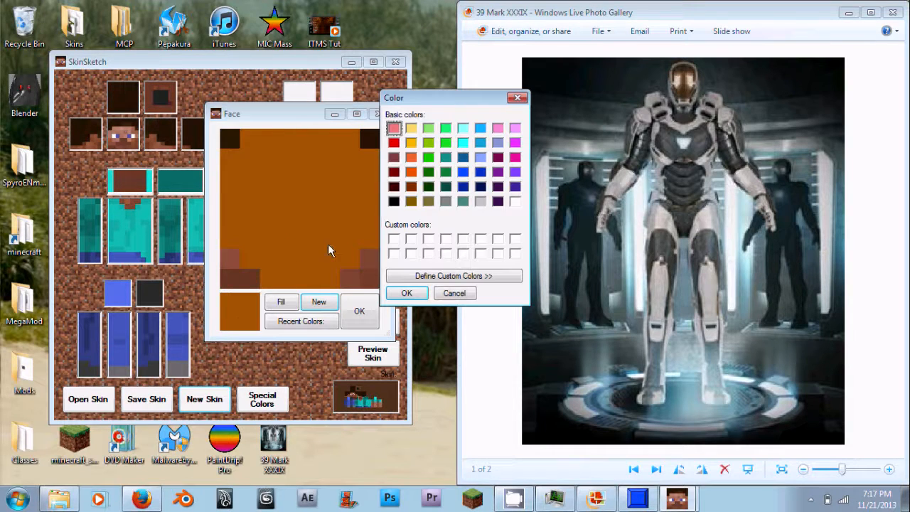
click(474, 292)
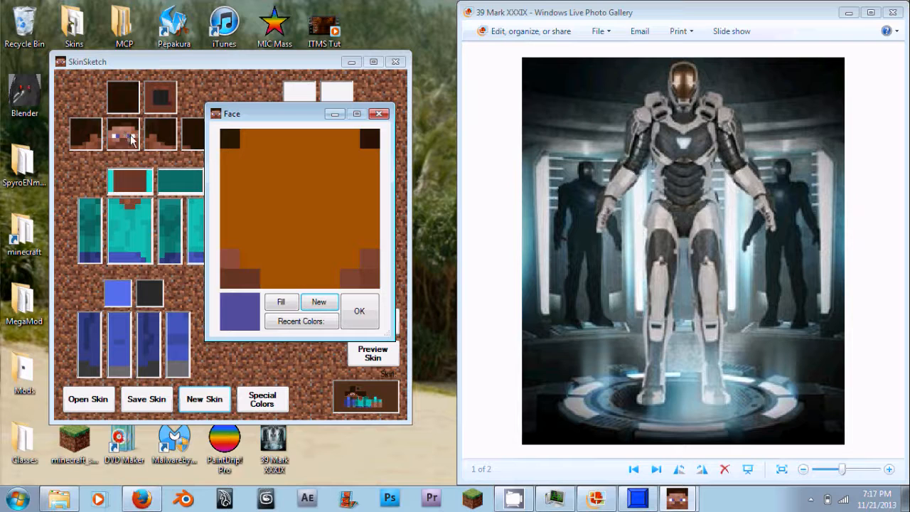
click(302, 321)
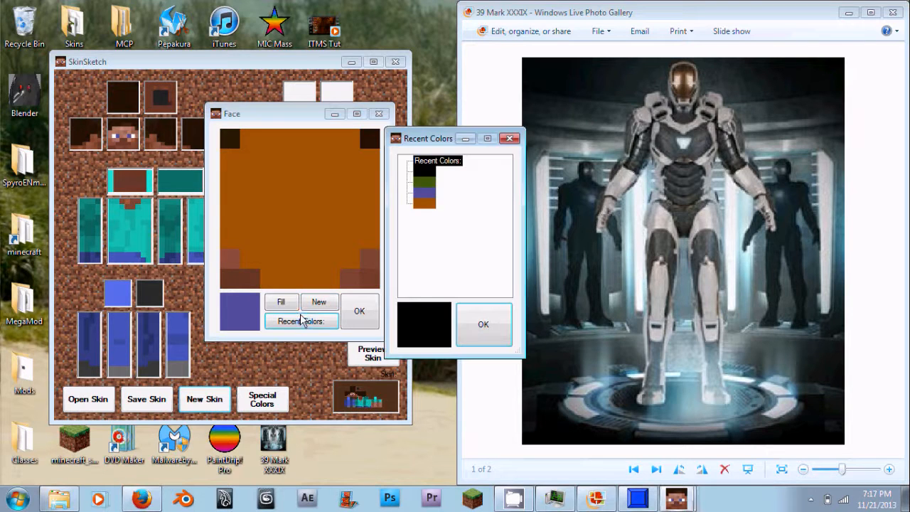
click(509, 138)
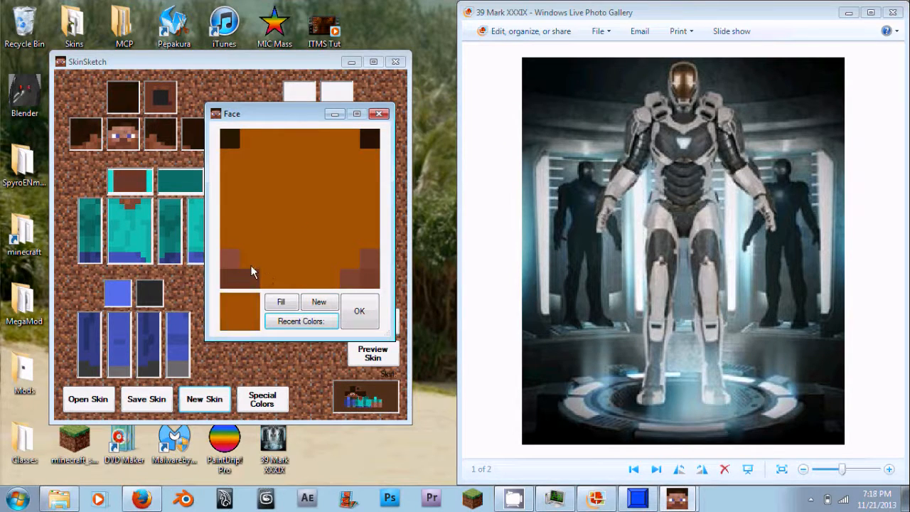
Step: Darken the paint color to red 136, green 89, blue 19 and repaint the face inside the corner pixels with it
click(236, 313)
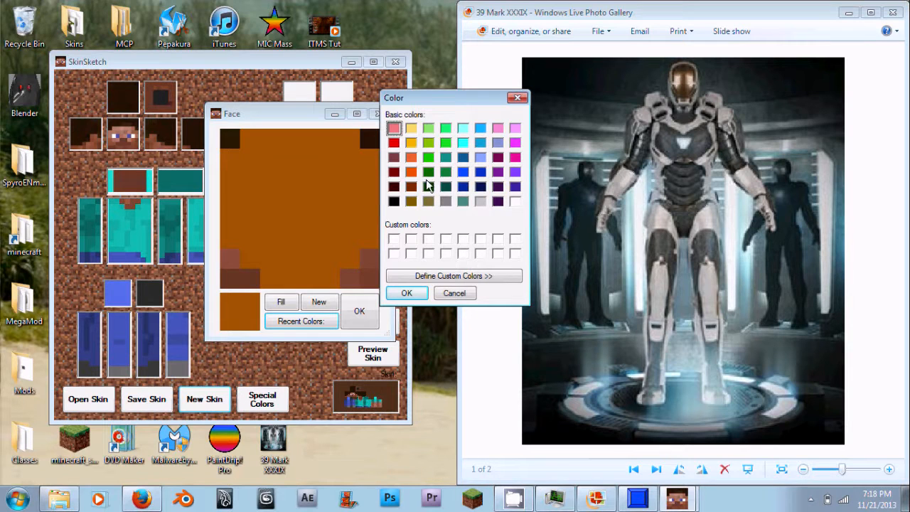
click(423, 276)
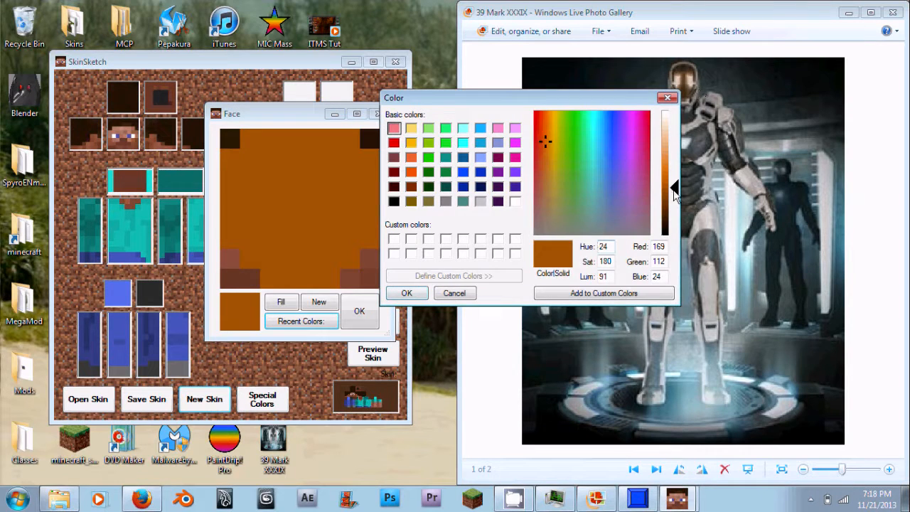
drag(676, 189, 674, 203)
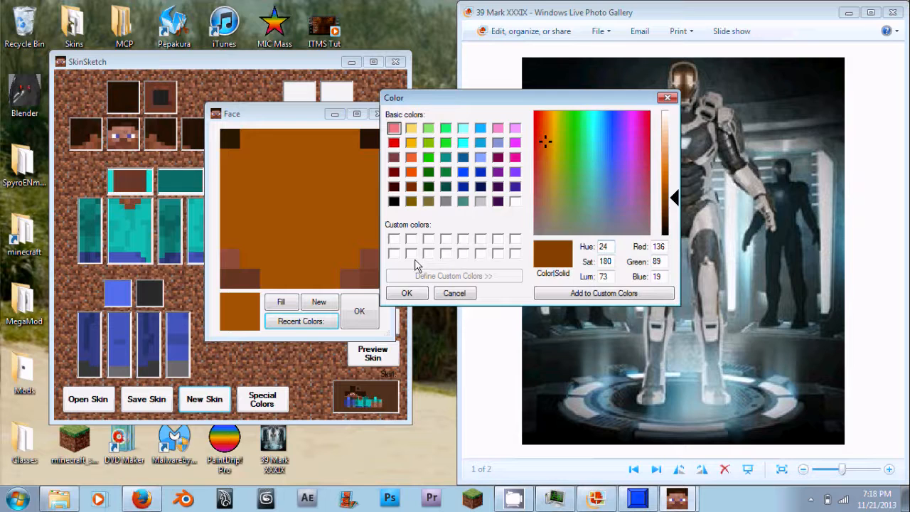
click(410, 294)
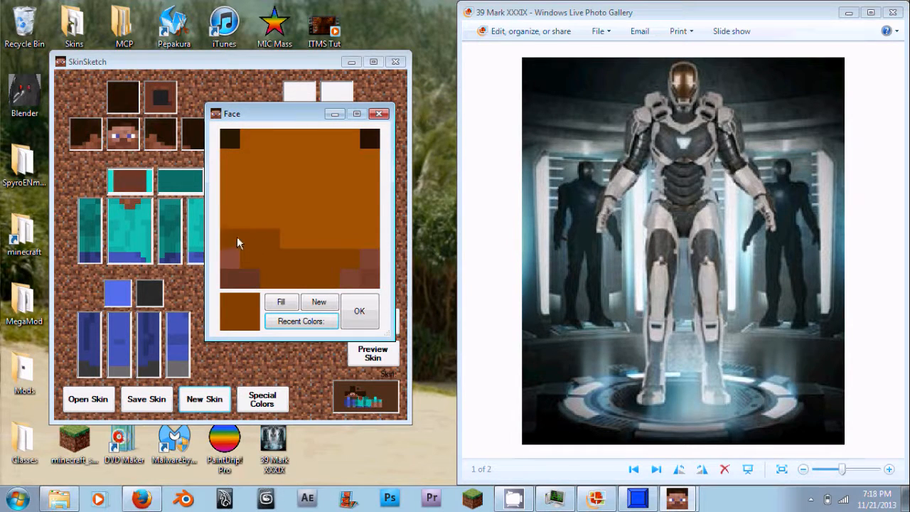
mouse_move(336, 224)
mouse_down()
mouse_move(231, 223)
mouse_move(406, 199)
mouse_move(212, 219)
mouse_move(231, 172)
mouse_up()
mouse_move(298, 178)
mouse_down()
mouse_move(364, 188)
mouse_move(265, 156)
mouse_move(340, 145)
mouse_up()
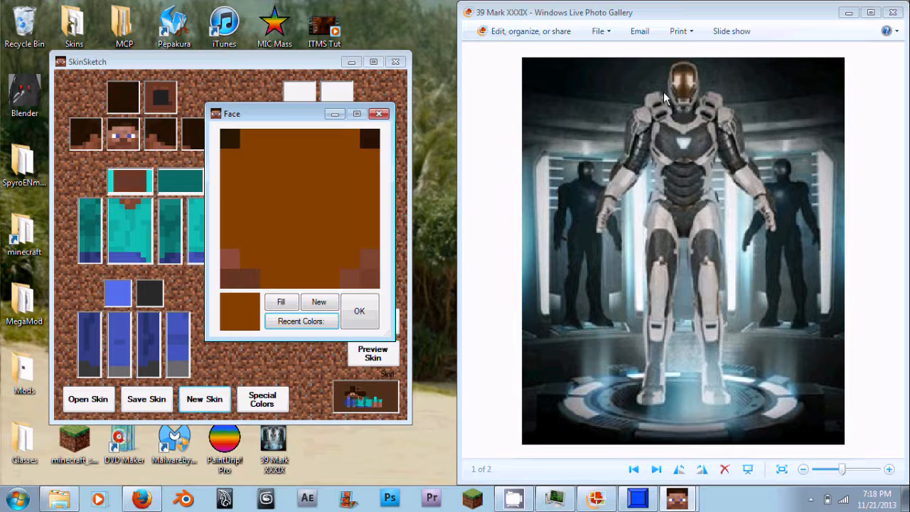
Step: Set the paint color to red 156, green 103, blue 22 and shade parts of the upper face with it
click(244, 315)
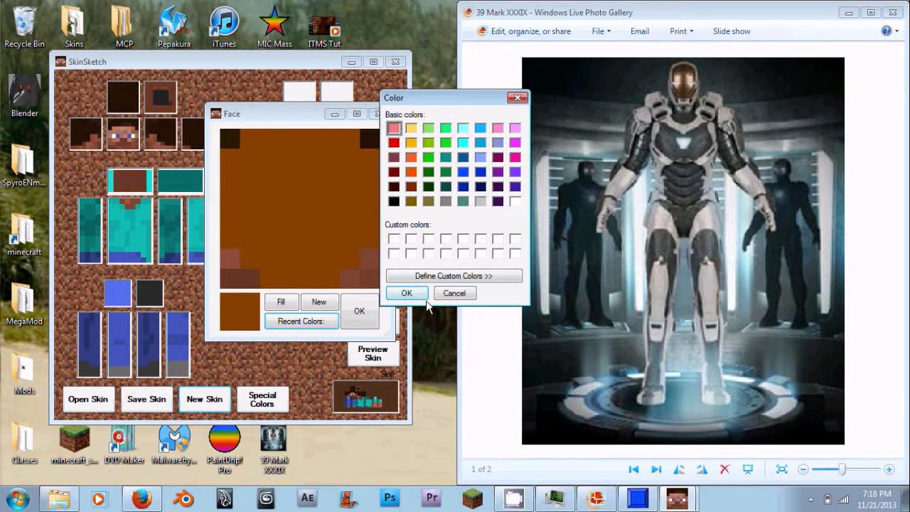
click(450, 295)
click(238, 315)
click(422, 275)
drag(681, 202, 681, 191)
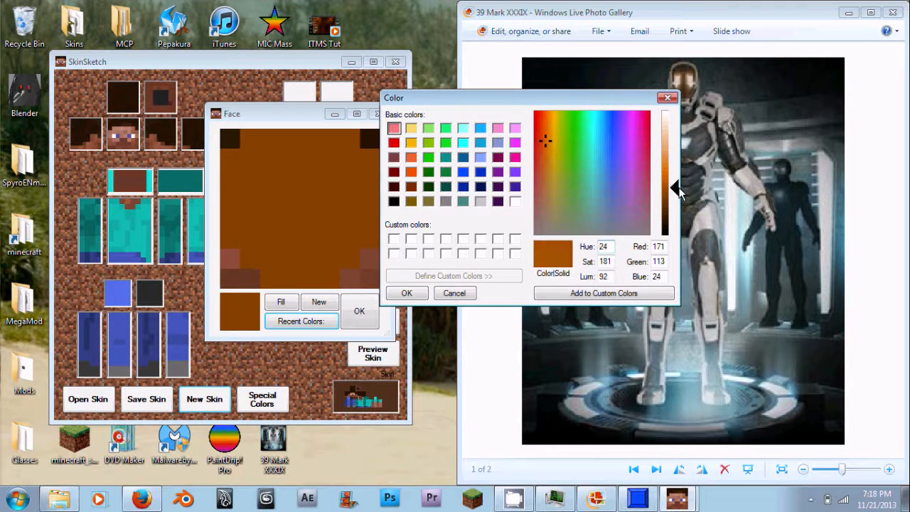
click(406, 293)
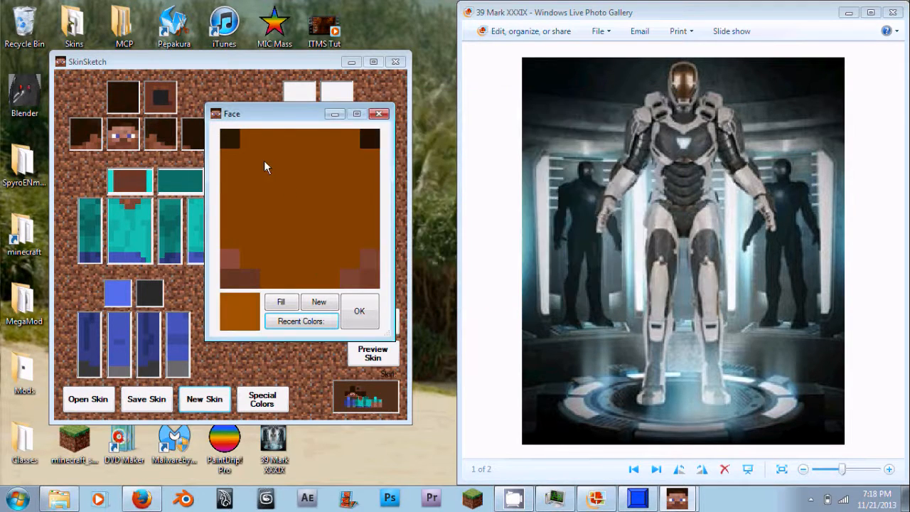
click(241, 319)
click(437, 275)
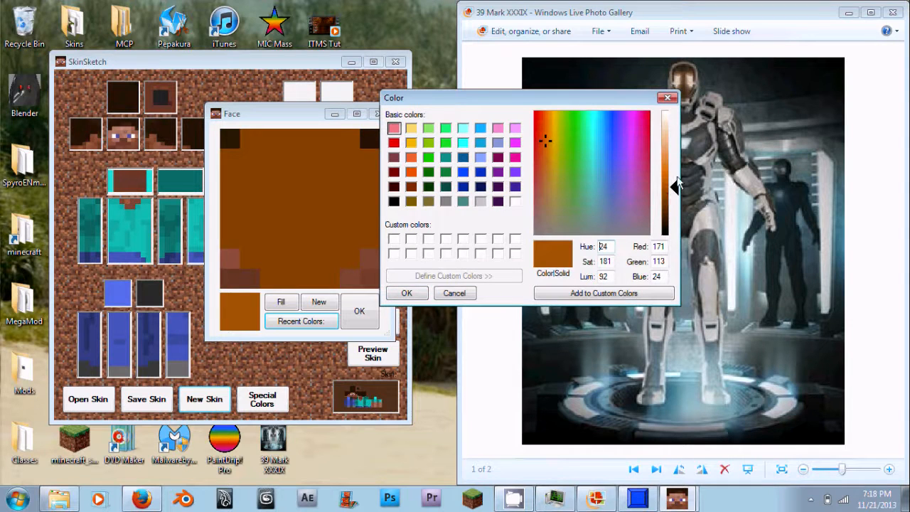
drag(674, 192, 675, 190)
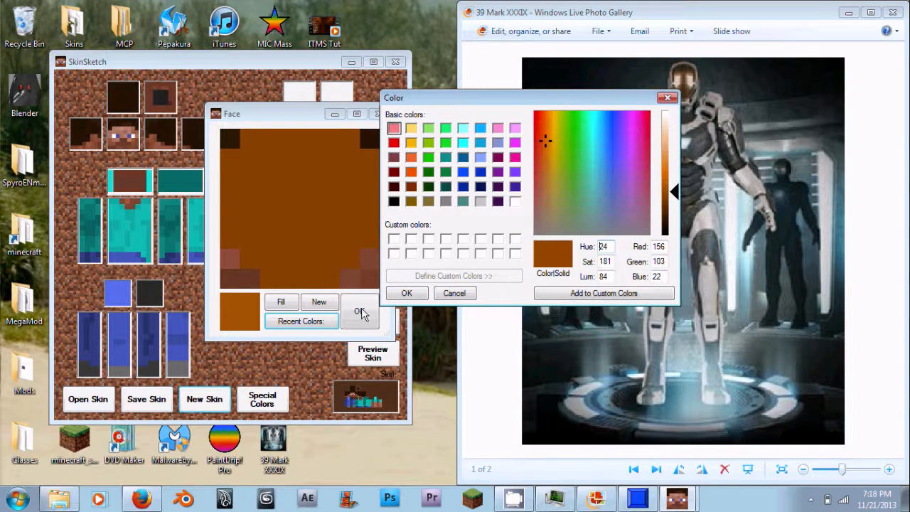
click(406, 293)
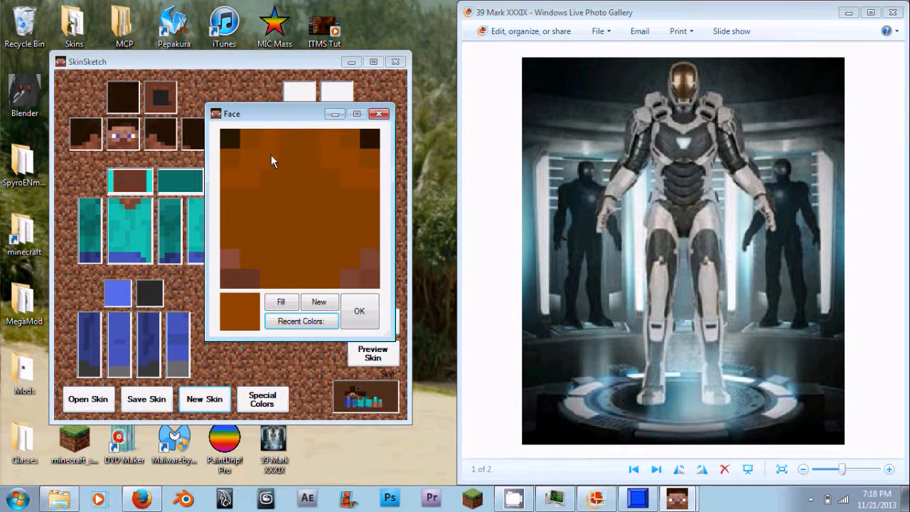
Step: Lighten the paint color to red 170, green 112, blue 23 and paint a highlight down the center and across the middle of the face
click(240, 313)
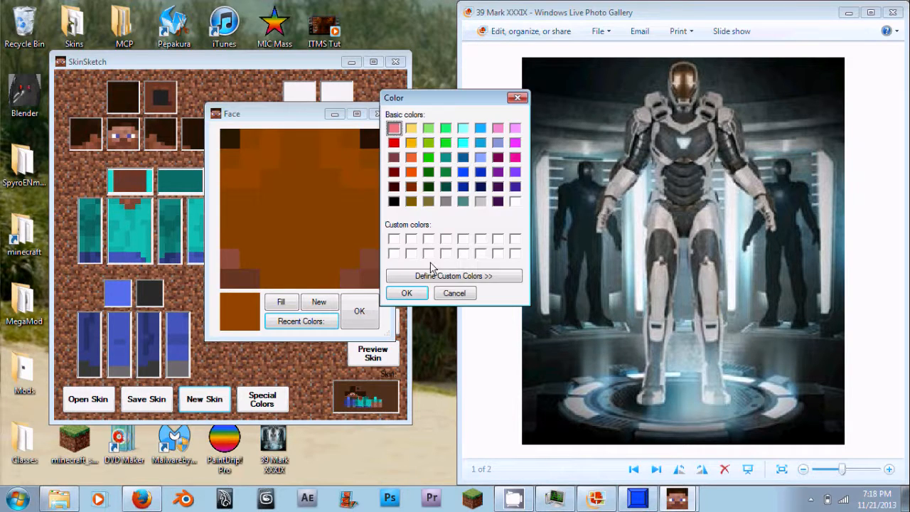
click(446, 276)
click(665, 184)
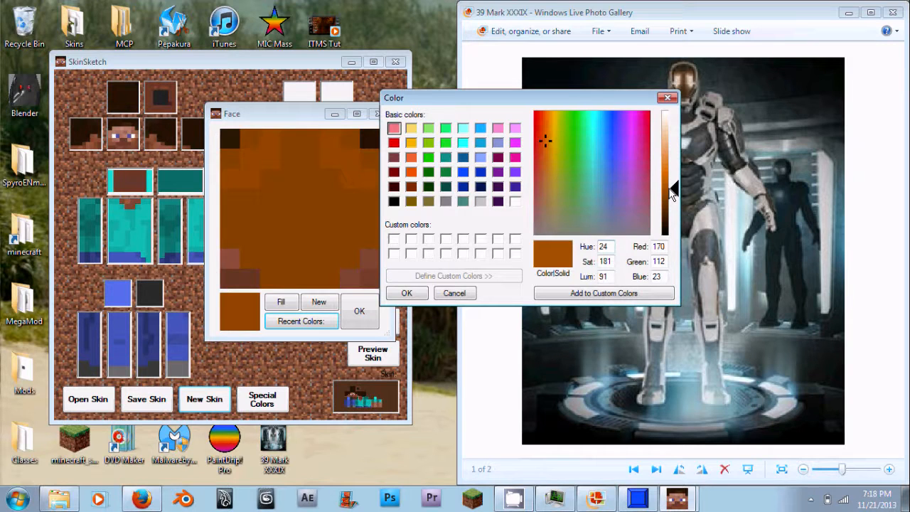
click(406, 293)
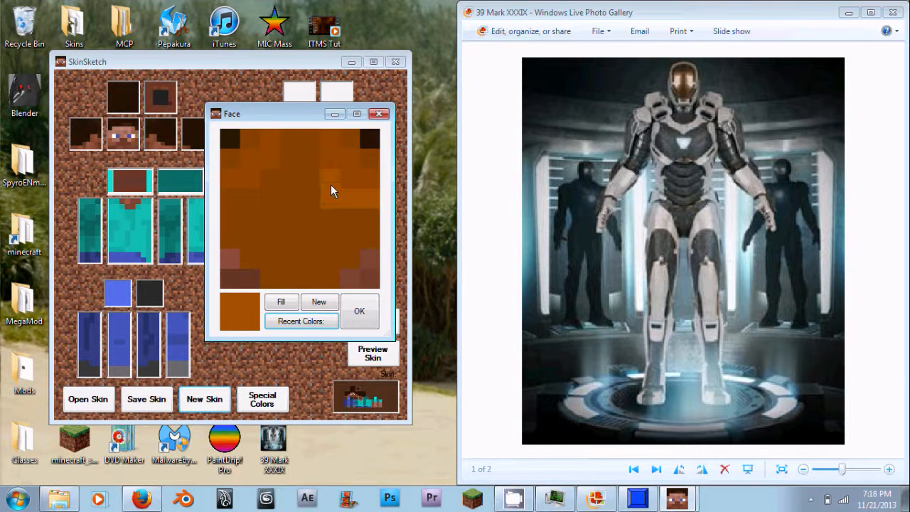
drag(308, 143, 292, 160)
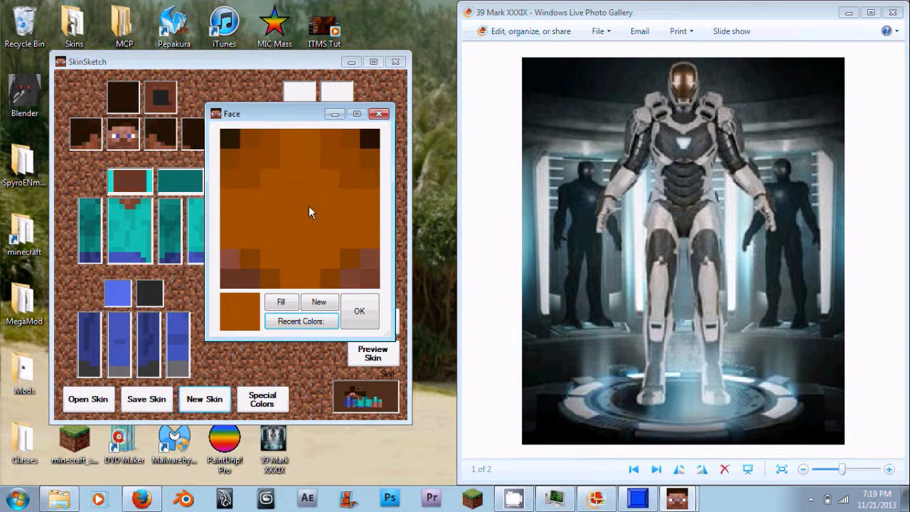
Step: Sample the darker browns from the face and shade the pixels around its lower corners with them
right_click(250, 254)
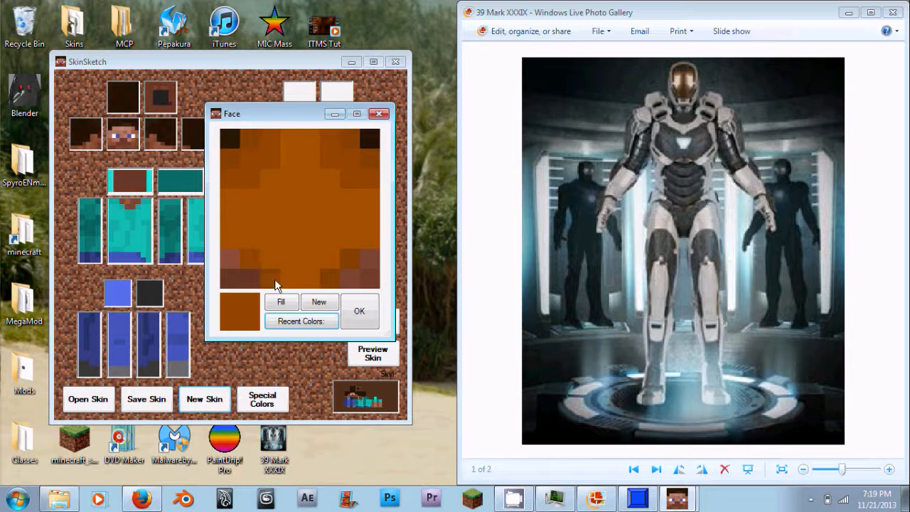
right_click(319, 249)
right_click(230, 170)
click(365, 274)
click(353, 275)
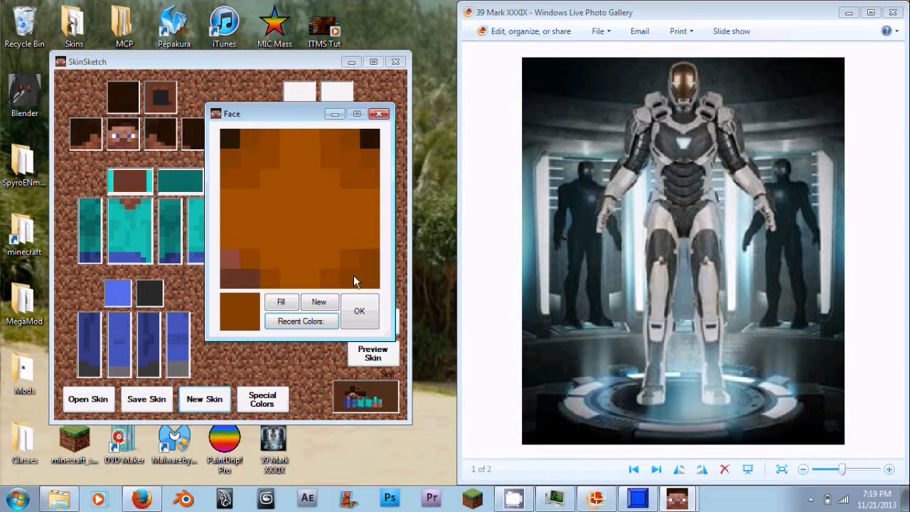
click(231, 259)
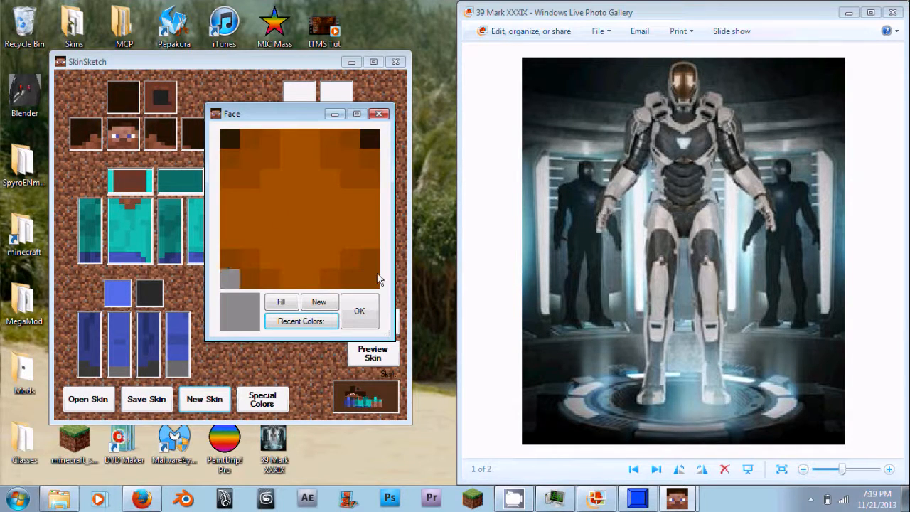
Step: Paint the face's corner pixels gray and shade its outer edges with the medium brown sampled from the upper face
click(370, 139)
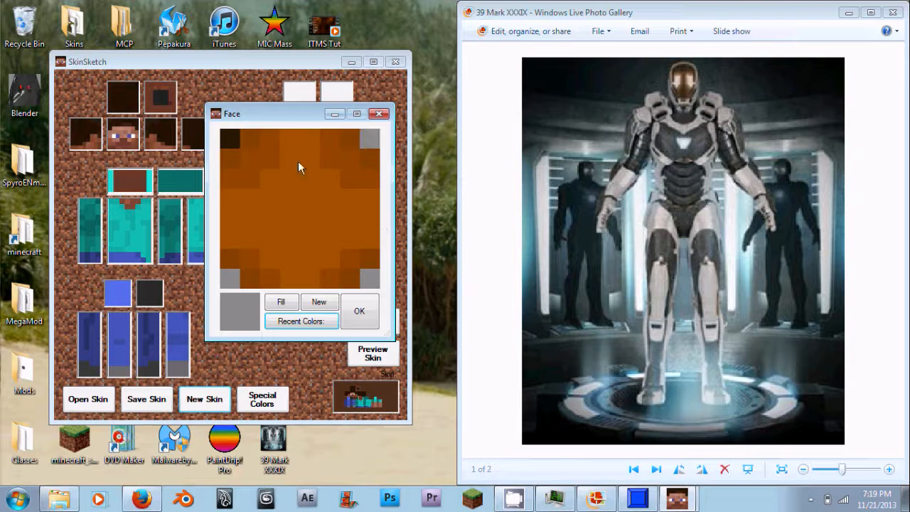
click(233, 143)
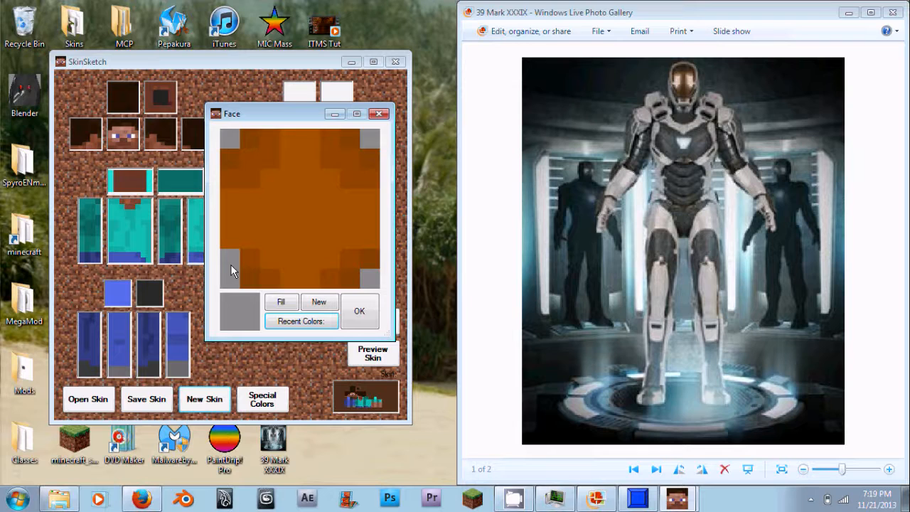
click(352, 281)
click(371, 260)
right_click(348, 142)
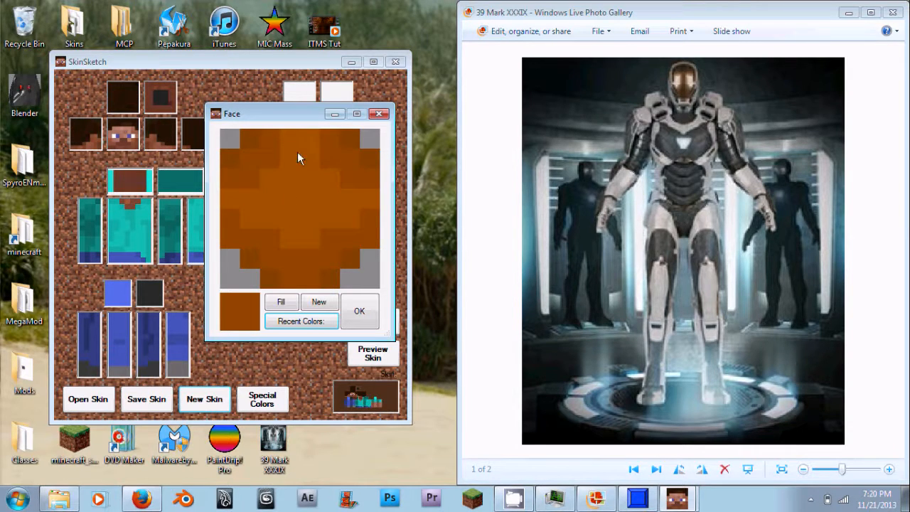
Step: Set the paint color to red 232, green 248, blue 255 and paint two eyes, each two pixels wide, across the face
right_click(261, 264)
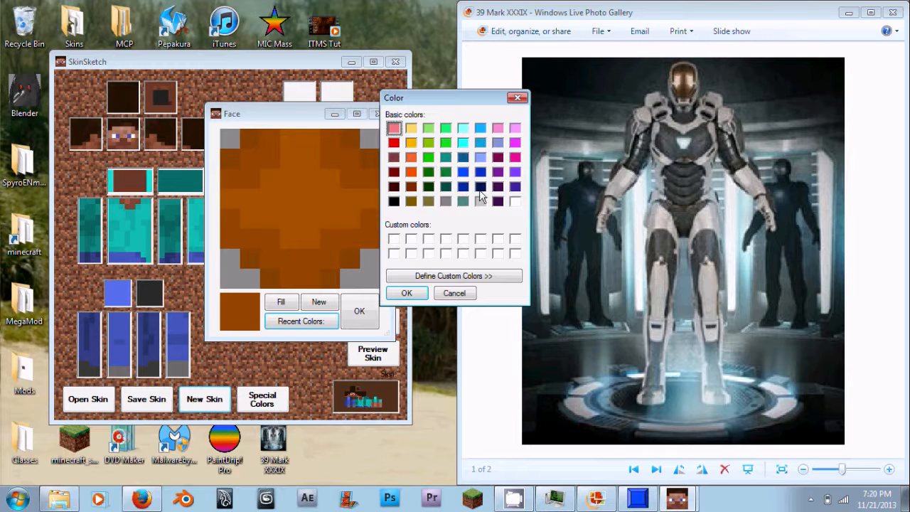
click(514, 201)
click(481, 276)
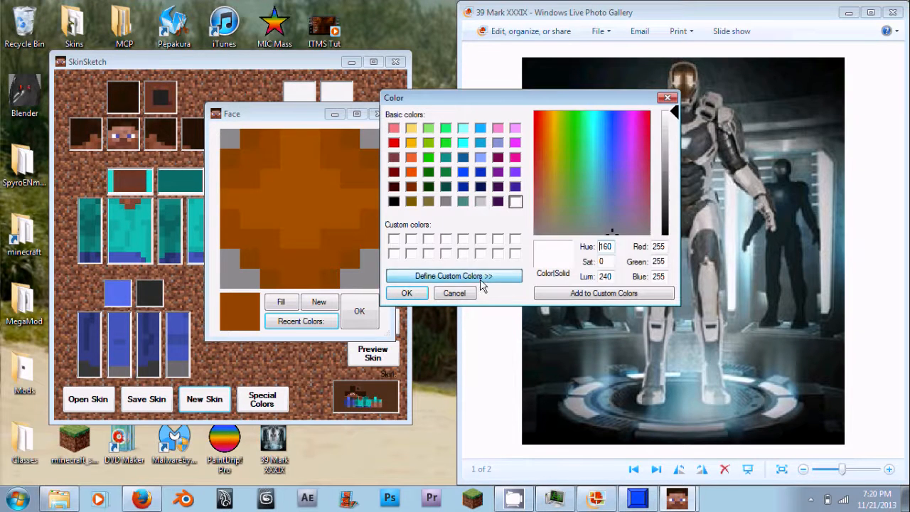
drag(614, 218, 599, 110)
drag(671, 112, 672, 116)
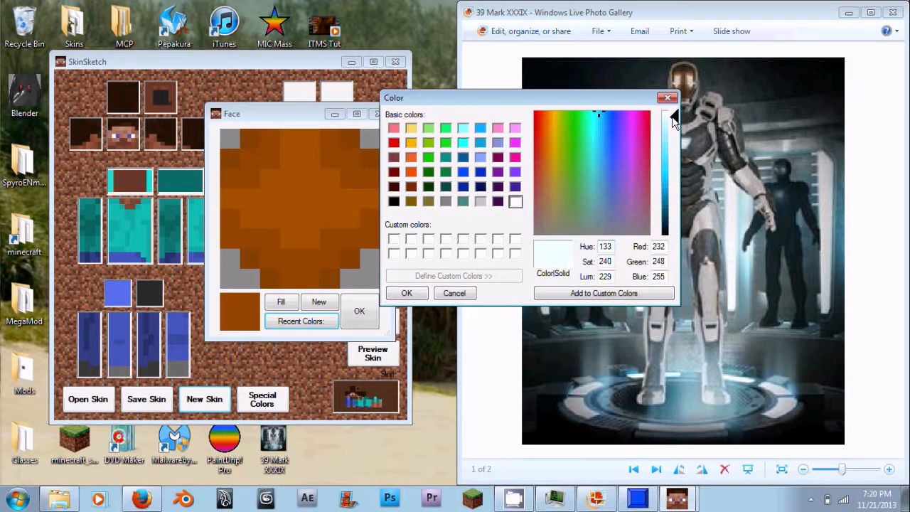
click(407, 293)
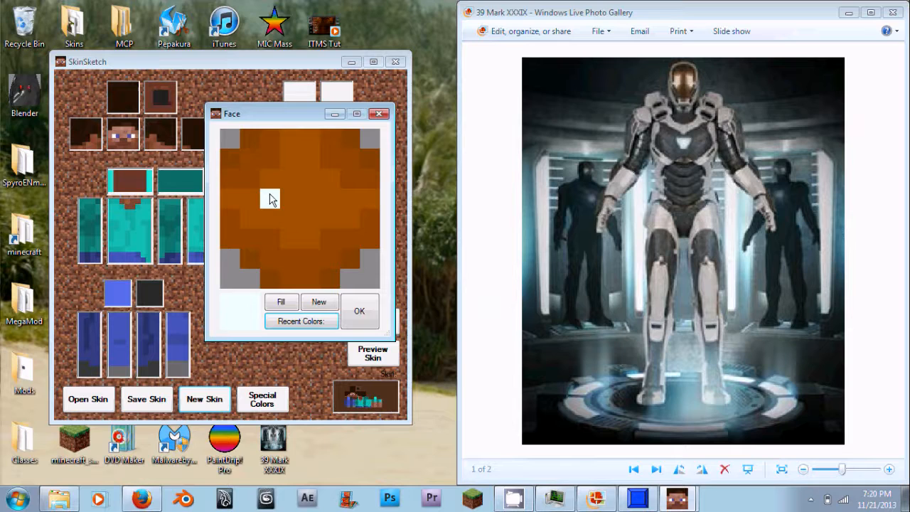
drag(270, 198, 261, 198)
click(256, 216)
click(310, 217)
click(326, 219)
click(342, 217)
Step: Try shading the mouth area with browns sampled from the face, and check the recent colors
right_click(300, 241)
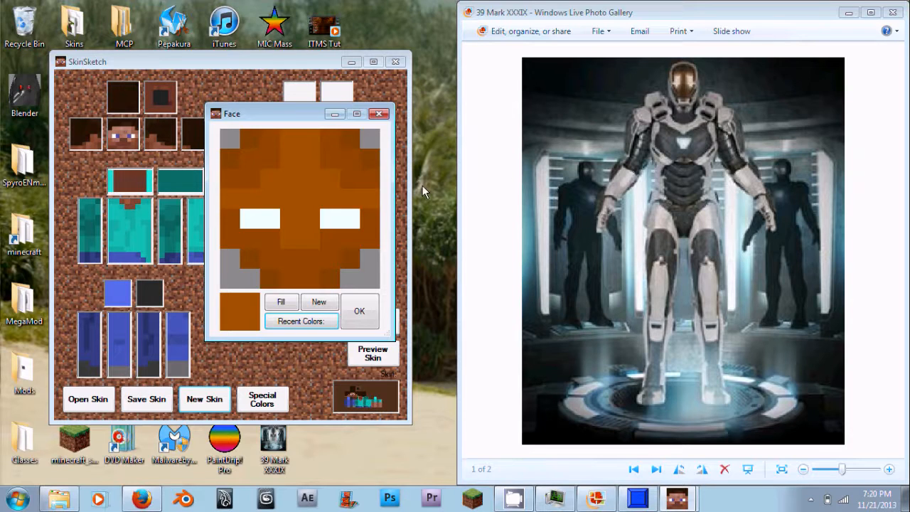
right_click(266, 274)
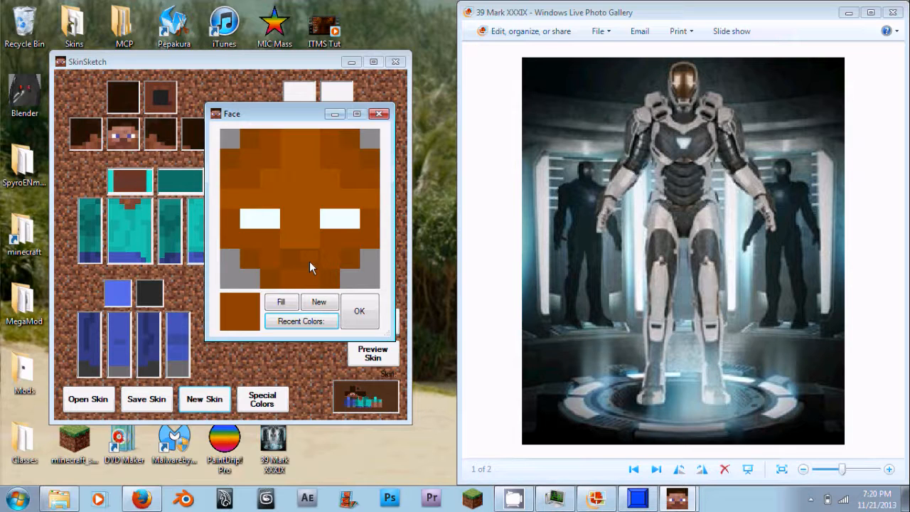
click(285, 324)
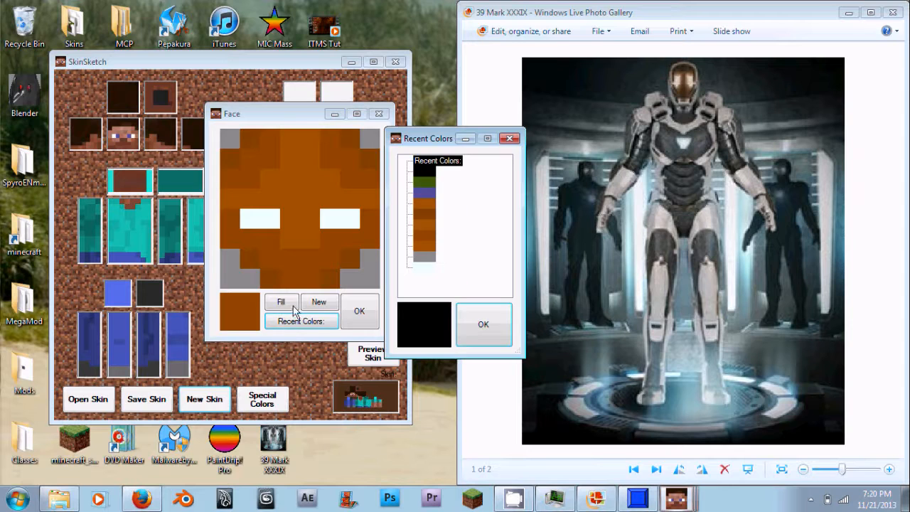
click(509, 139)
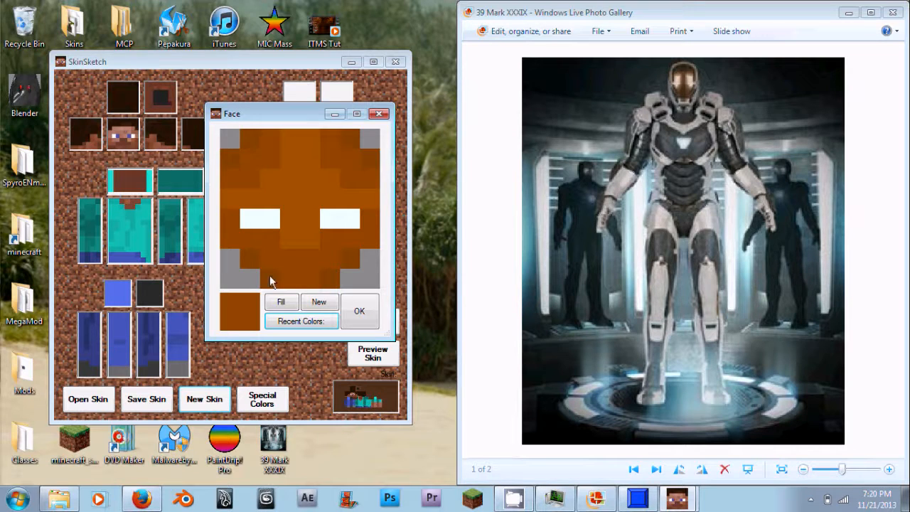
Step: Mix a darker brown and paint the two outer chin pixels beside the gray lower corners with it
click(236, 308)
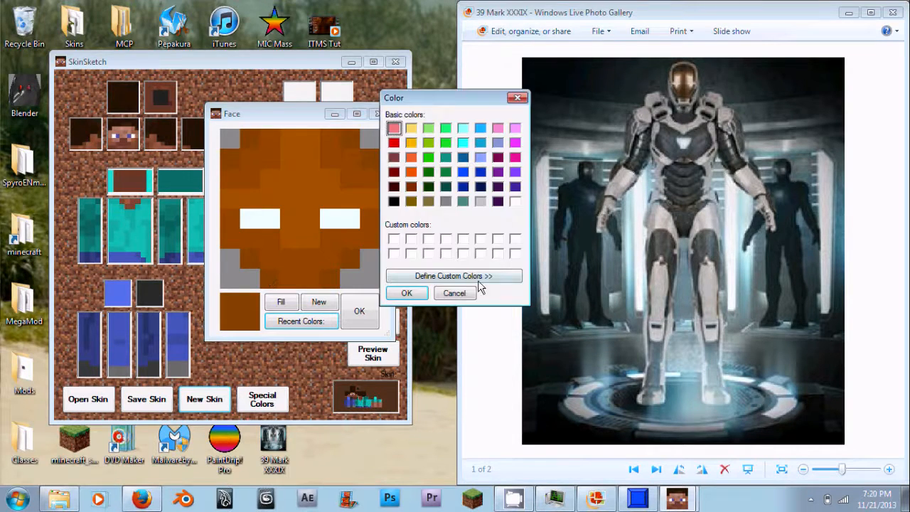
click(480, 276)
drag(672, 209, 672, 211)
click(407, 293)
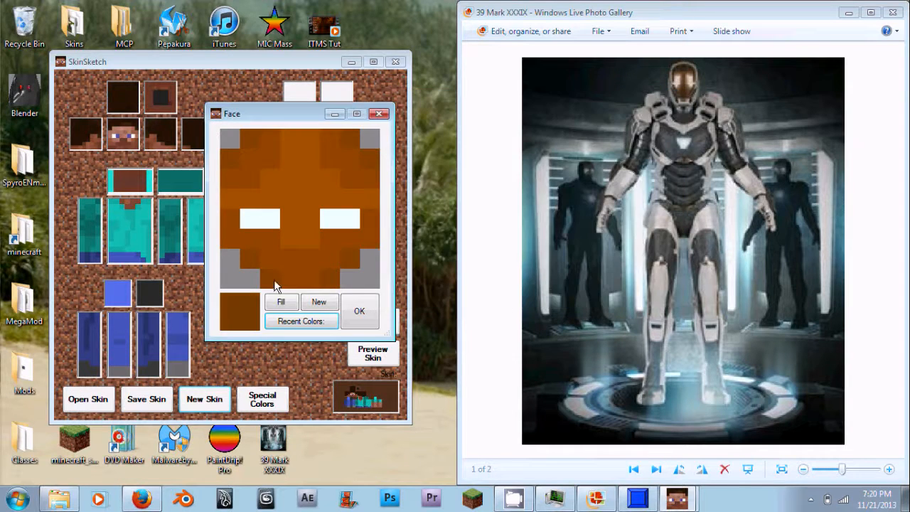
click(327, 282)
Step: Try retouching the mouth and nose pixels with browns sampled from the face
right_click(292, 286)
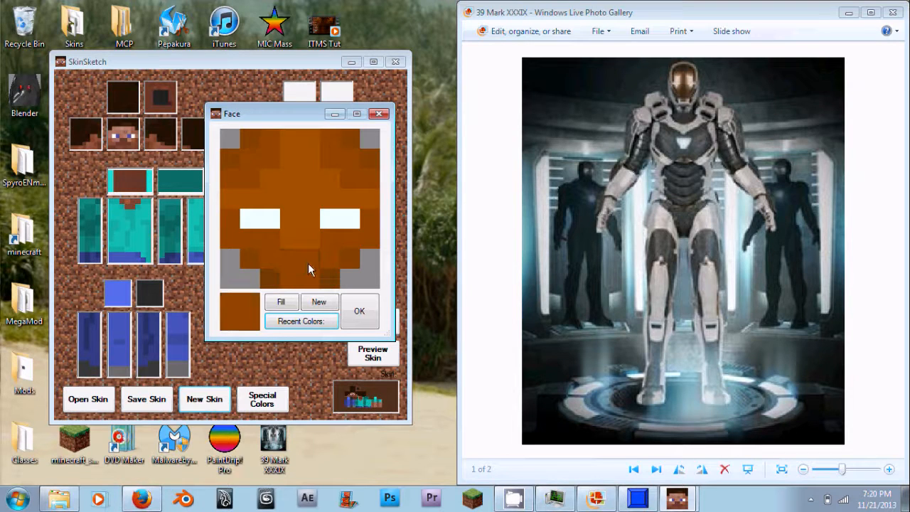
right_click(275, 283)
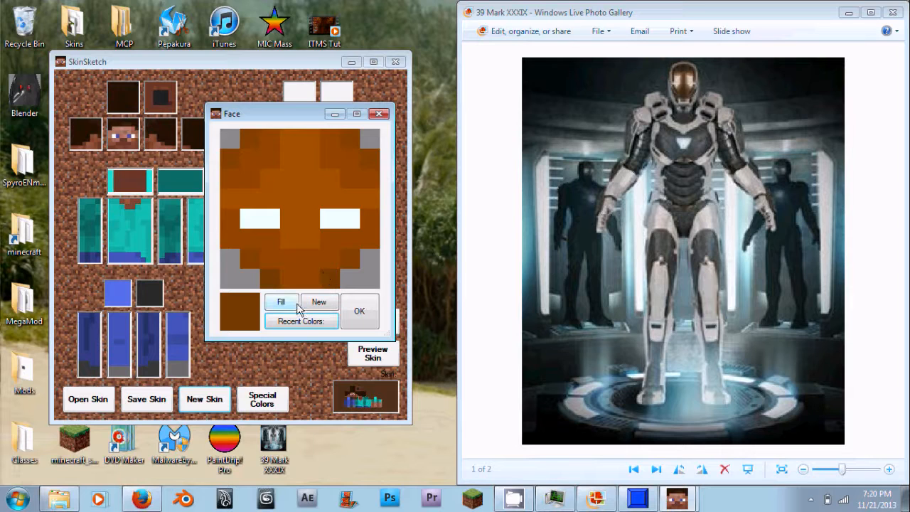
right_click(298, 263)
click(311, 241)
right_click(299, 215)
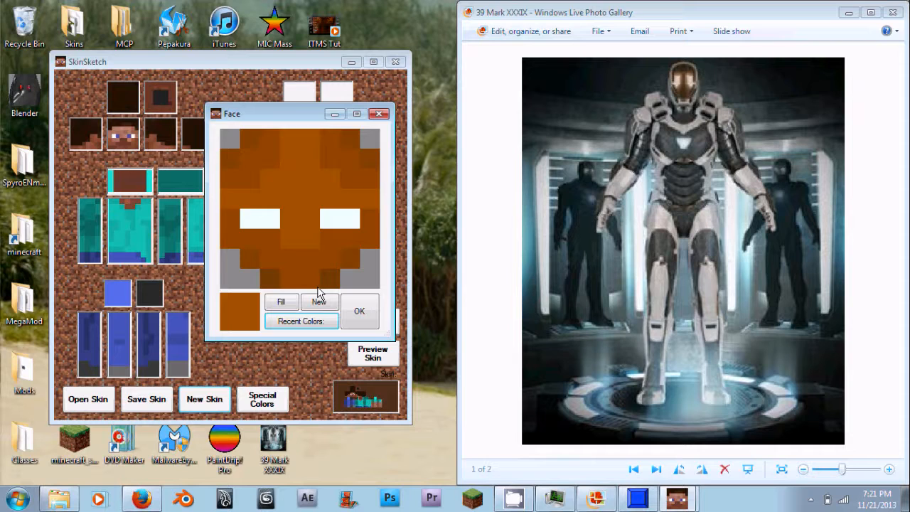
Step: Darken the sampled eye color to red 187, green 235, blue 255, paint the outer pixel of each eye, and accept the face
right_click(340, 227)
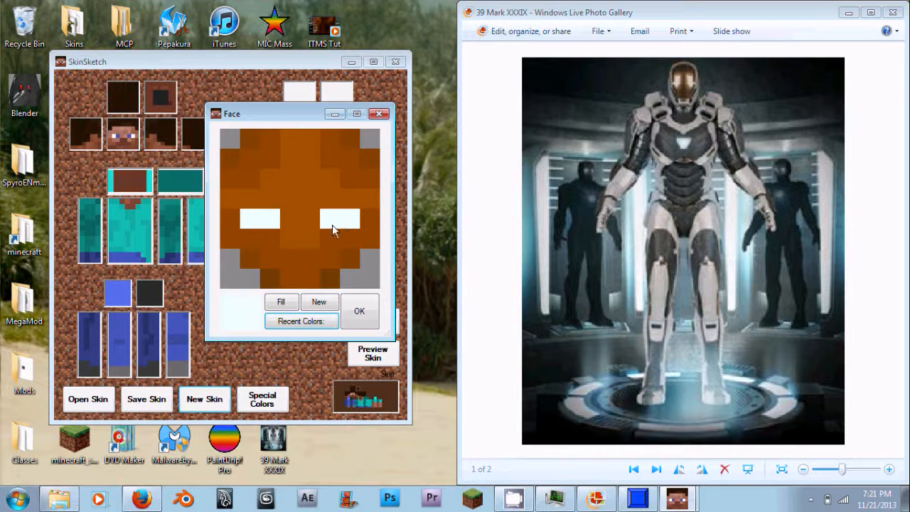
click(277, 324)
click(484, 276)
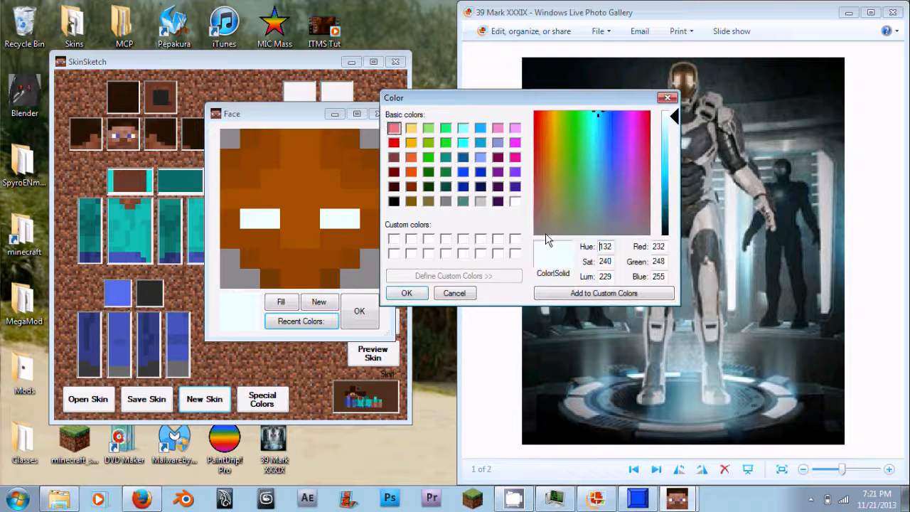
mouse_move(673, 118)
mouse_down()
mouse_move(674, 142)
mouse_move(674, 129)
mouse_up()
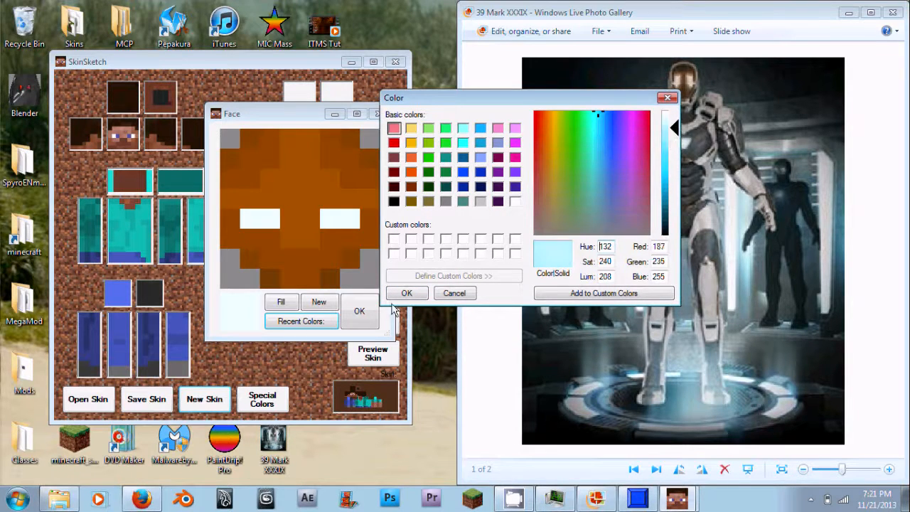
click(403, 294)
click(349, 219)
click(245, 222)
click(360, 310)
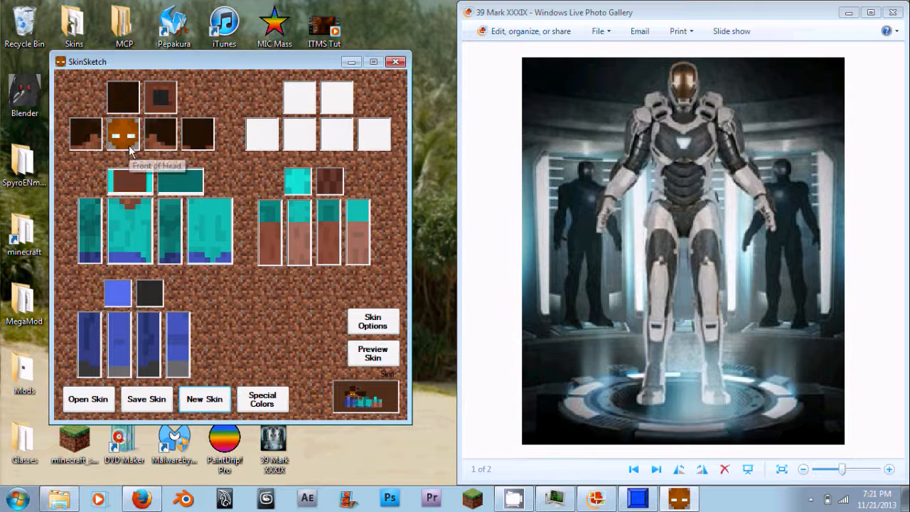
Step: Fill the top of the head with the gray from the recent colors
click(133, 95)
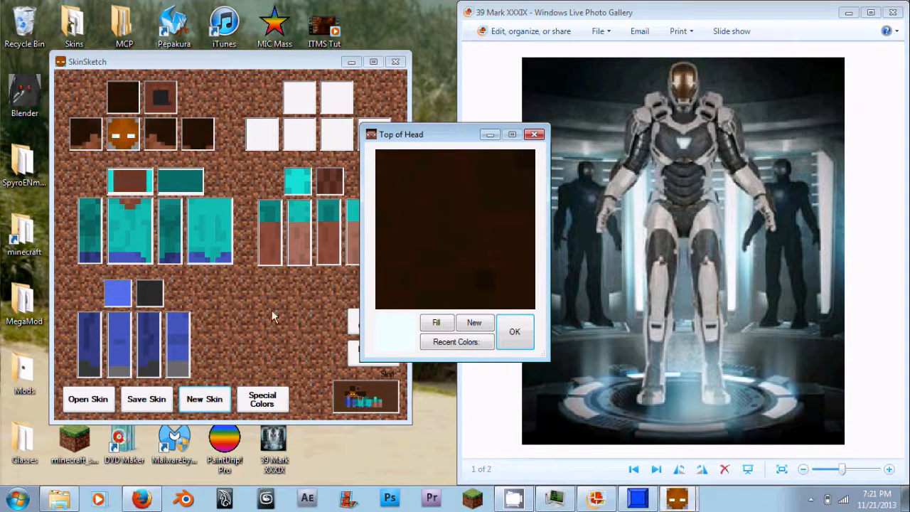
click(432, 342)
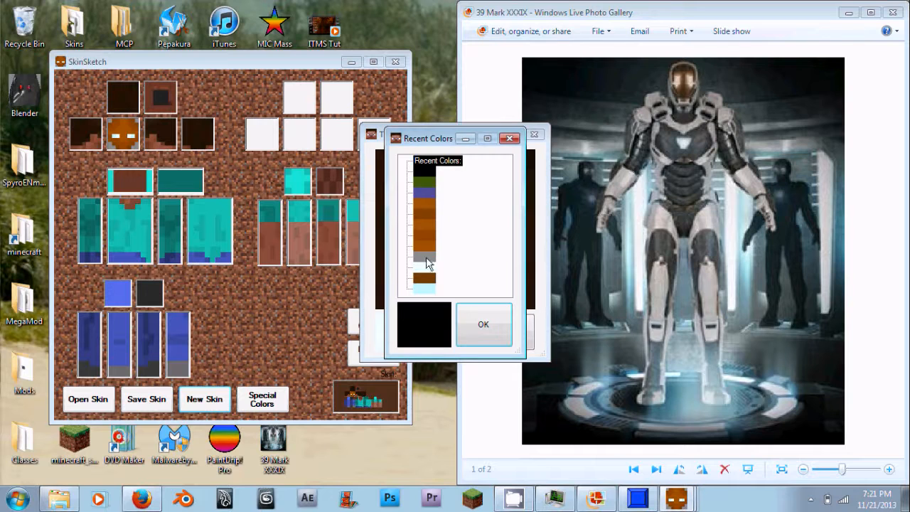
click(428, 263)
click(481, 333)
click(436, 322)
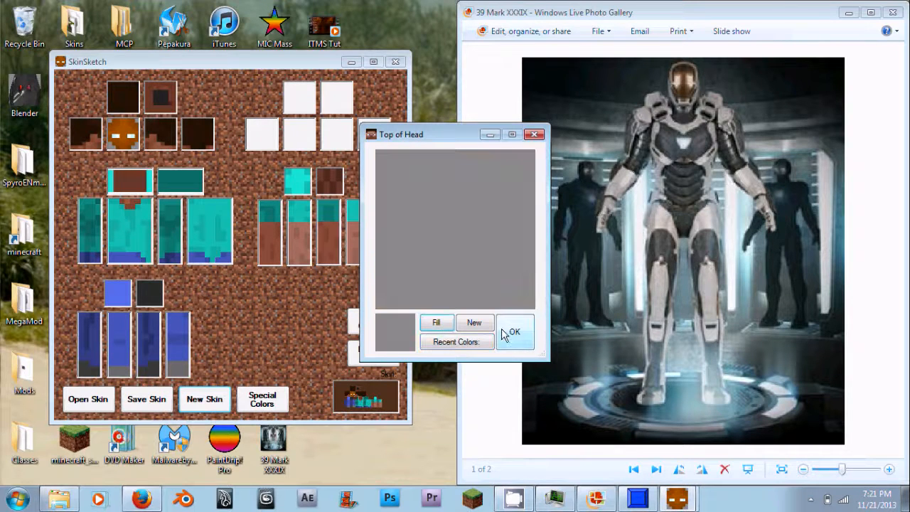
click(514, 332)
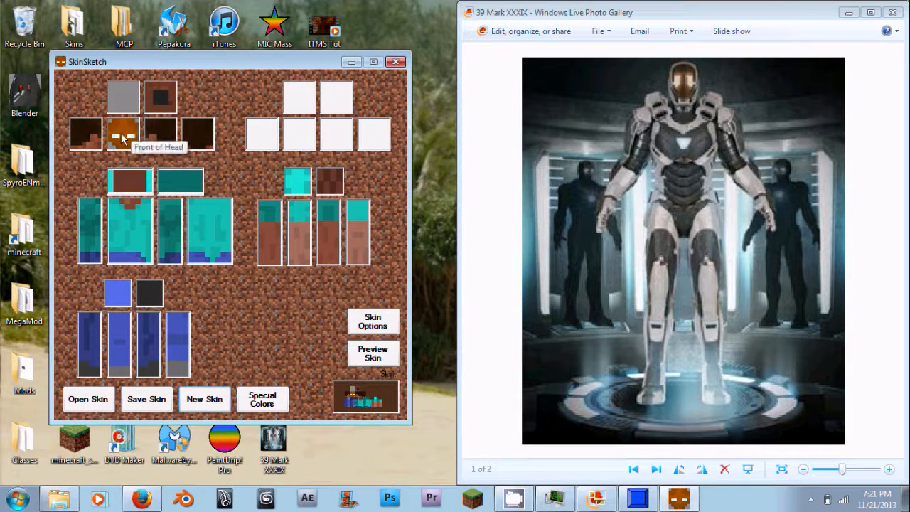
Step: Fill the left side, back and right side of the head with the same gray
click(156, 139)
click(437, 322)
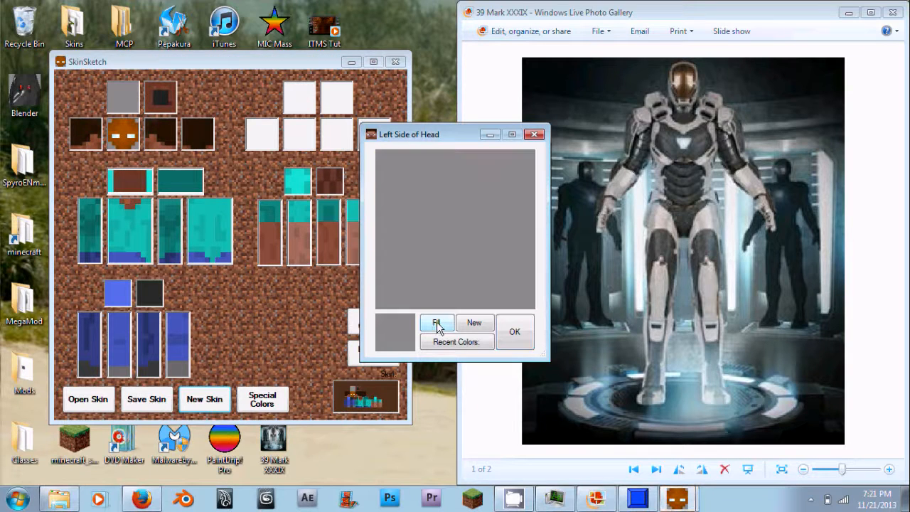
click(513, 331)
click(211, 139)
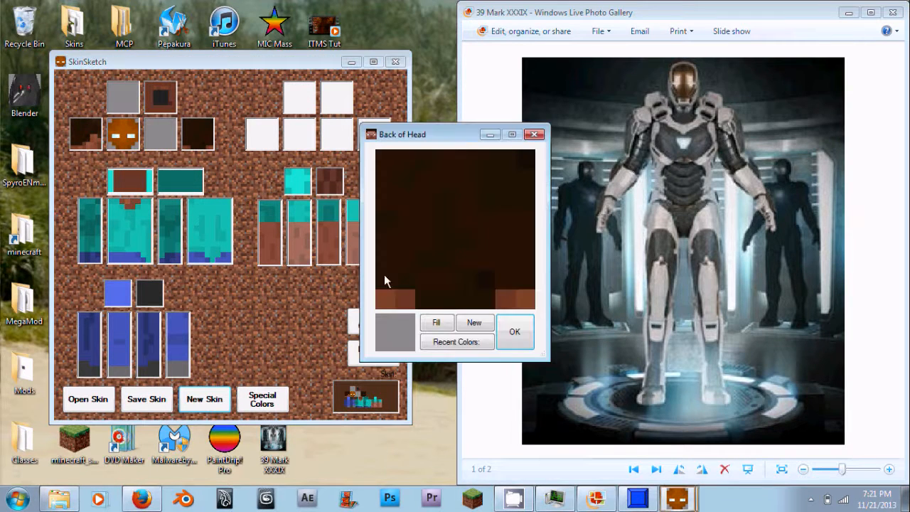
click(435, 321)
click(512, 333)
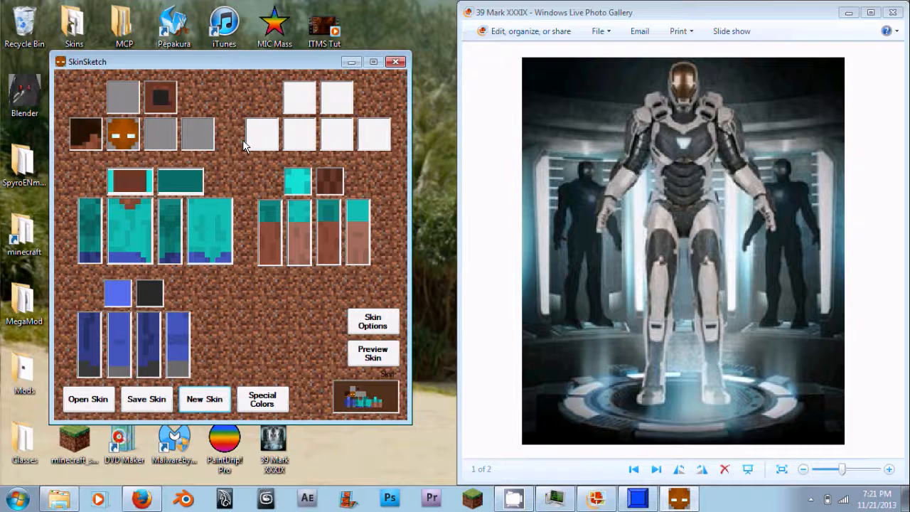
click(93, 123)
click(436, 322)
click(514, 331)
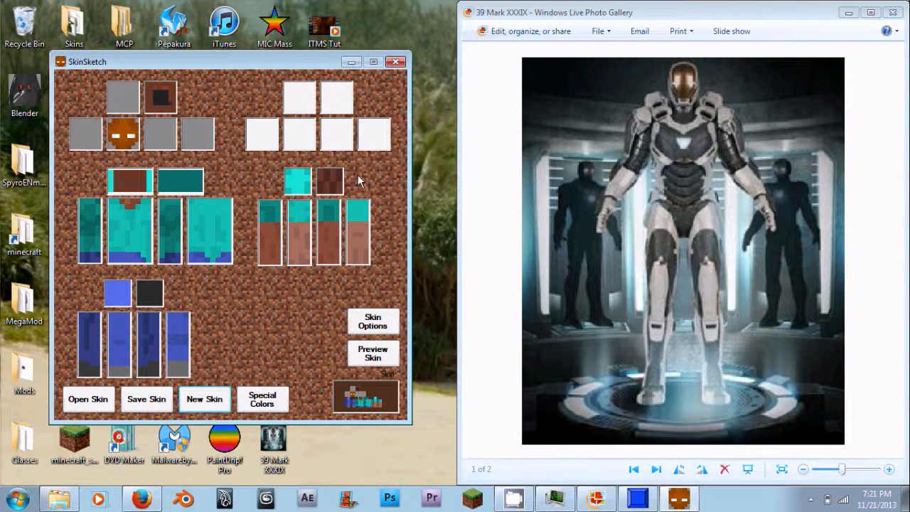
Step: Paint a one-pixel gray border around the bottom of the head
click(161, 99)
drag(384, 158, 380, 183)
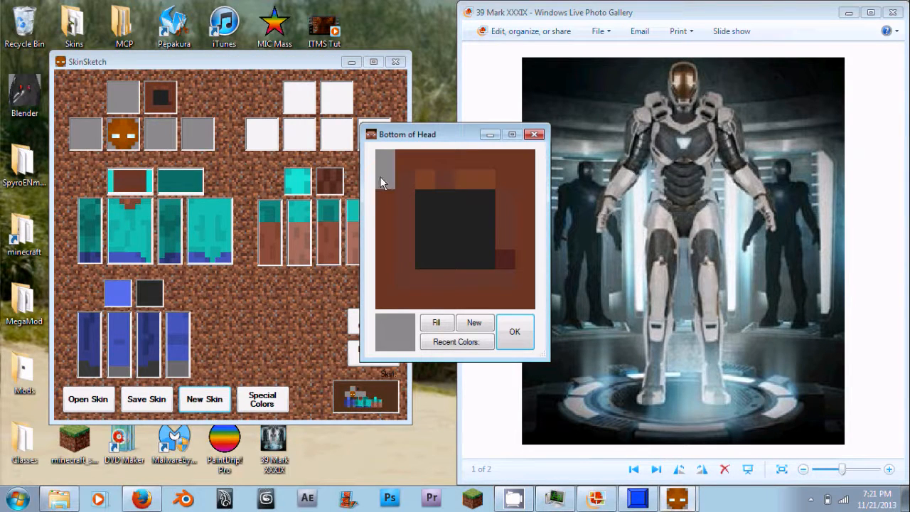
mouse_move(386, 230)
mouse_down()
mouse_move(393, 292)
mouse_move(479, 297)
mouse_move(524, 256)
mouse_move(525, 161)
mouse_up()
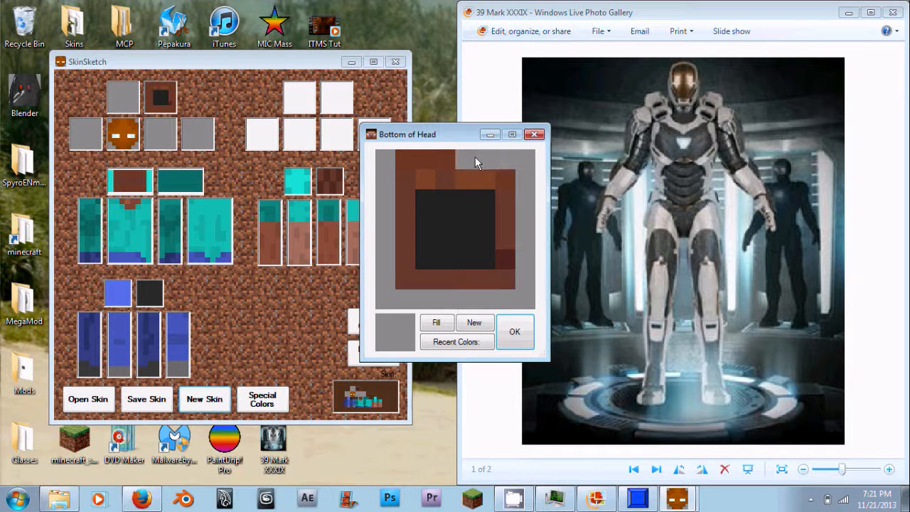
click(526, 340)
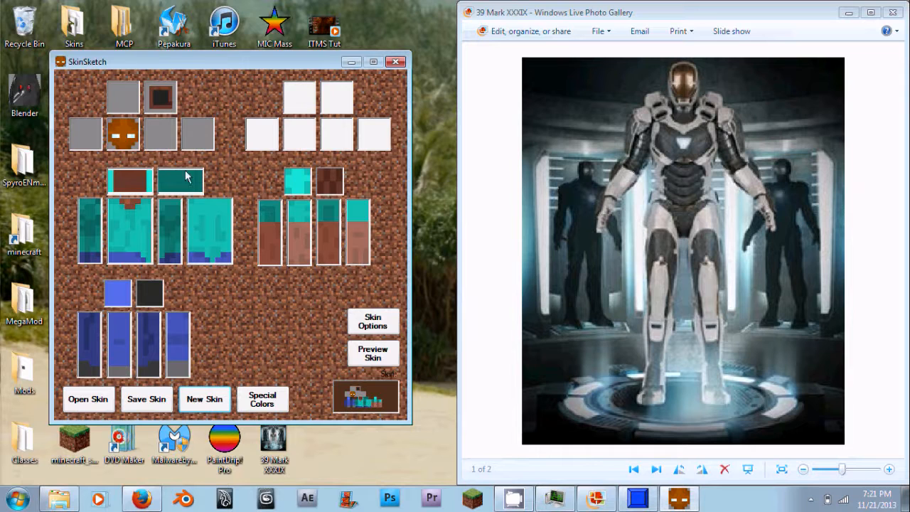
Step: Fill the front, left side and back of the torso with gray
click(139, 222)
click(439, 364)
click(510, 377)
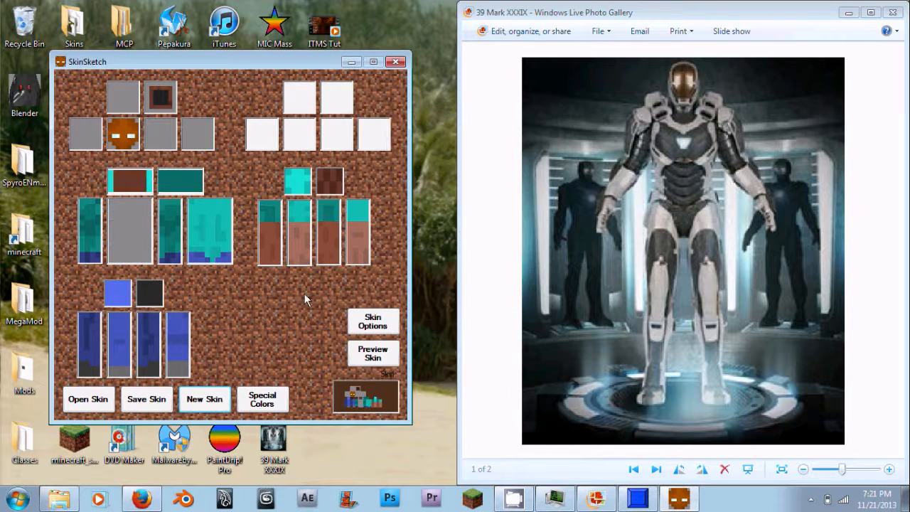
click(171, 220)
click(439, 364)
click(517, 373)
click(210, 232)
click(438, 364)
click(517, 372)
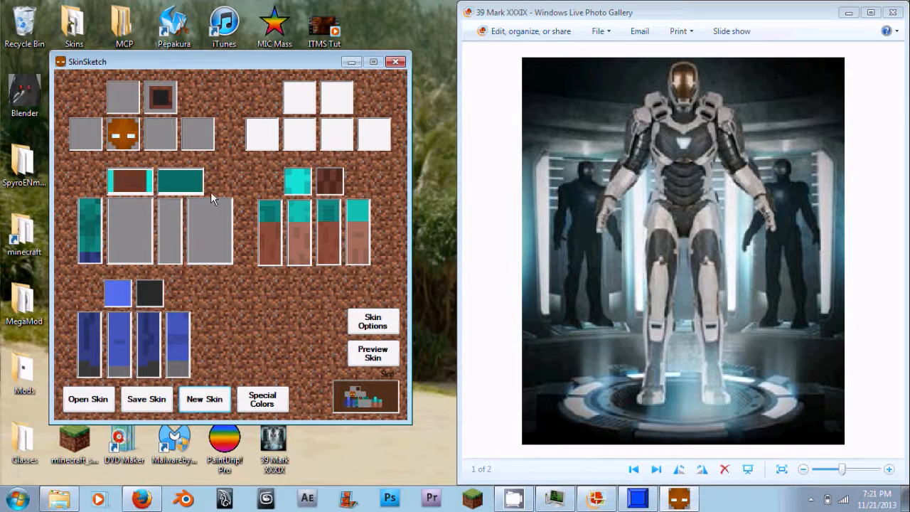
Step: Fill the bottom, top and right side of the torso with gray
click(187, 193)
click(417, 332)
click(511, 329)
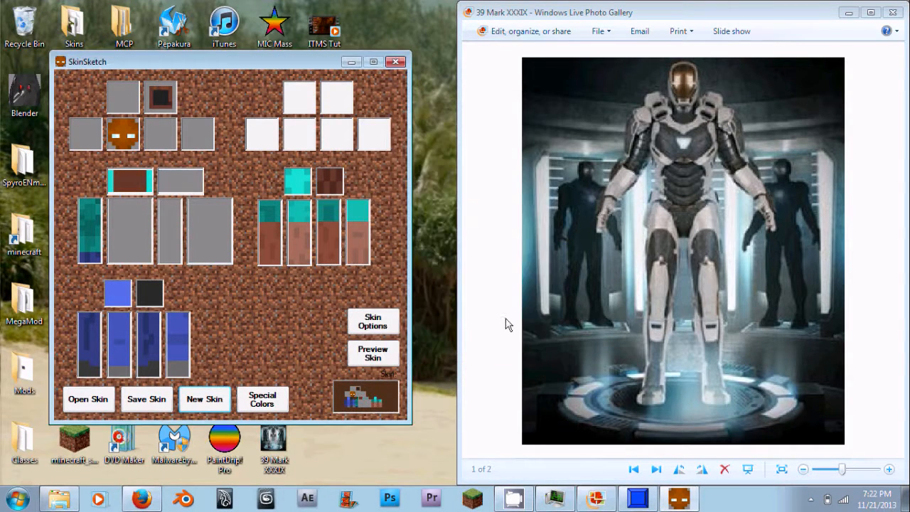
click(121, 181)
click(434, 322)
click(515, 331)
click(84, 248)
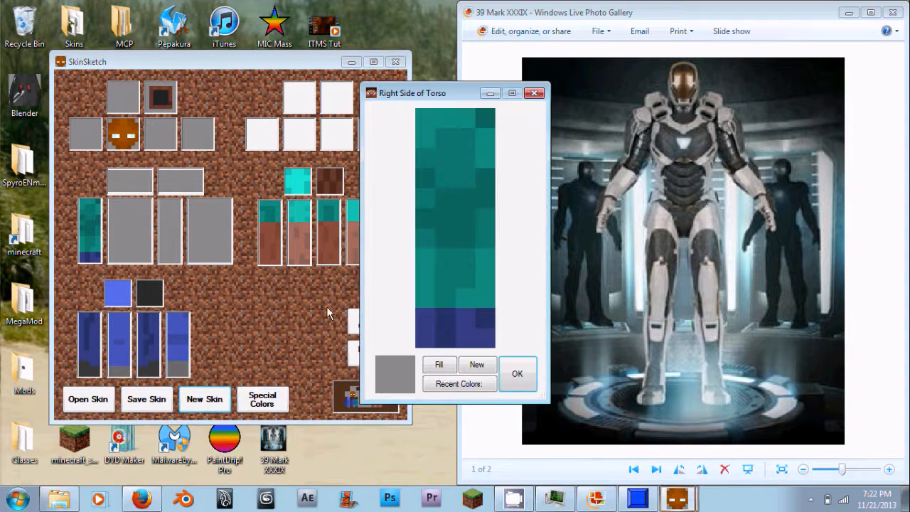
click(441, 364)
click(517, 374)
Step: Apply the gray fill again to the torso's bottom, top and right side
click(283, 254)
click(437, 365)
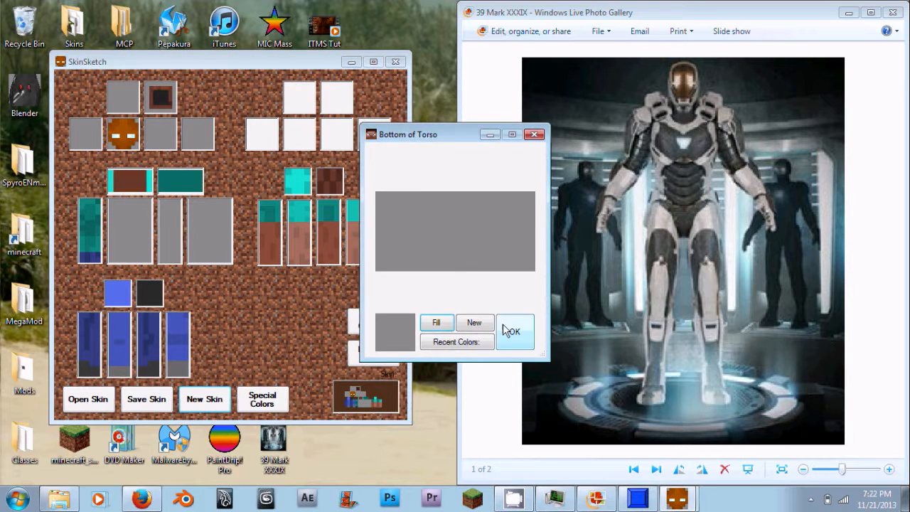
click(515, 331)
click(130, 181)
click(436, 323)
click(516, 333)
click(84, 238)
click(440, 365)
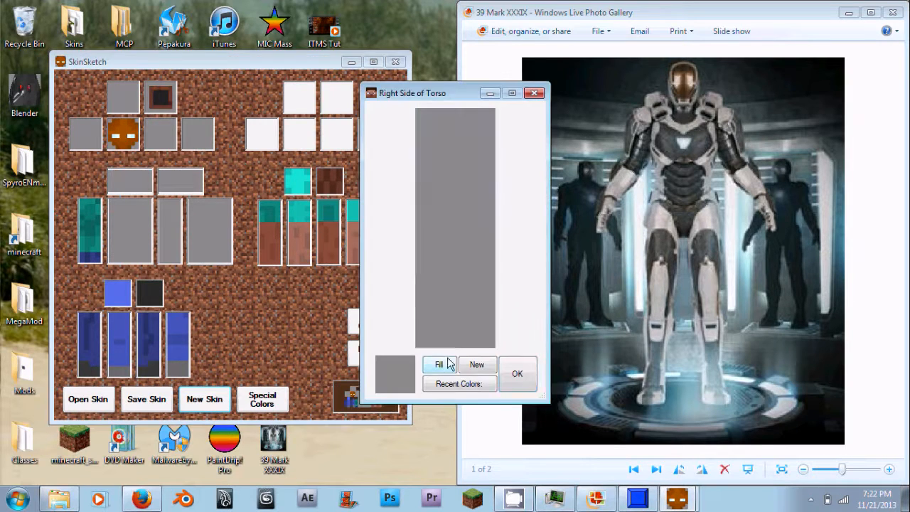
click(505, 372)
Step: Fill the right side, front, left side and back of the arm with gray
click(269, 231)
click(441, 364)
click(516, 372)
click(299, 231)
click(441, 364)
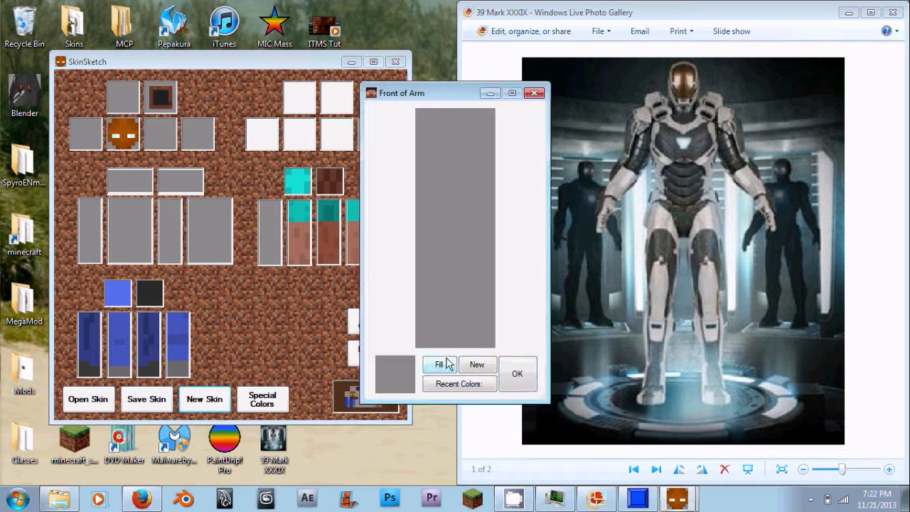
click(517, 372)
click(328, 231)
click(441, 364)
click(516, 372)
click(358, 231)
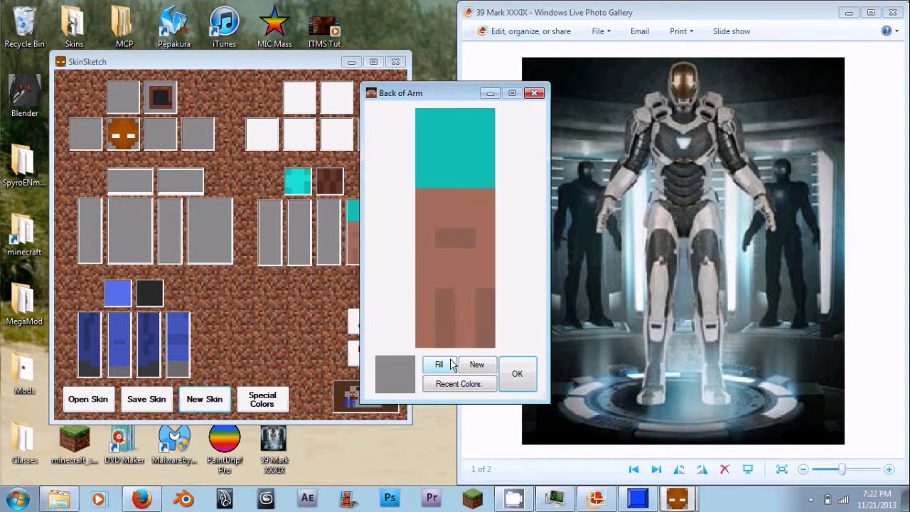
click(441, 365)
click(516, 372)
Step: Fill the top and bottom of the arm and the front of the leg with gray
click(296, 184)
click(434, 322)
click(518, 328)
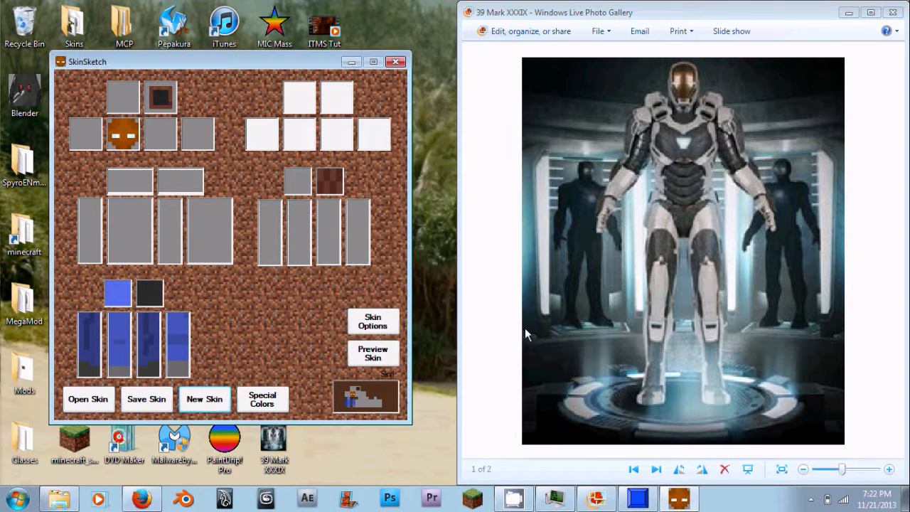
click(118, 350)
click(435, 364)
click(517, 372)
click(329, 181)
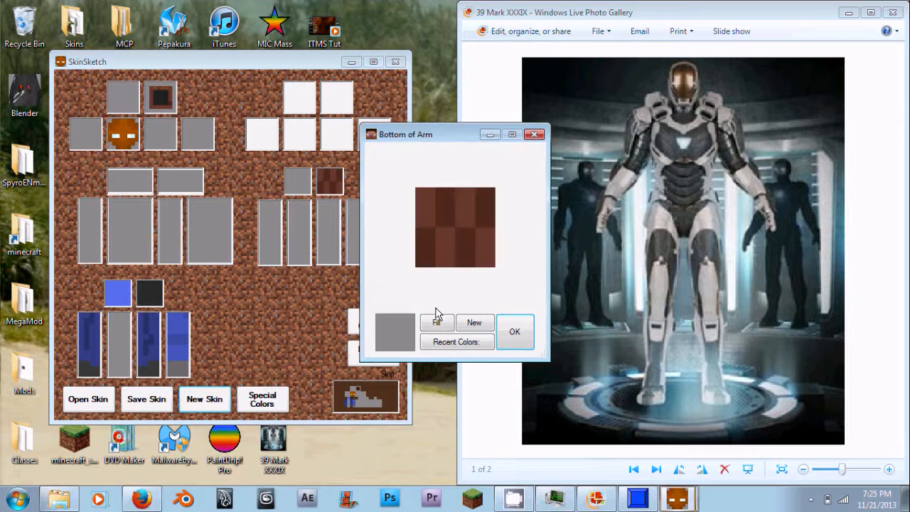
click(435, 322)
click(517, 328)
Step: Fill the left side, back, top and right side of the leg with gray
click(148, 345)
click(434, 365)
click(517, 372)
click(177, 345)
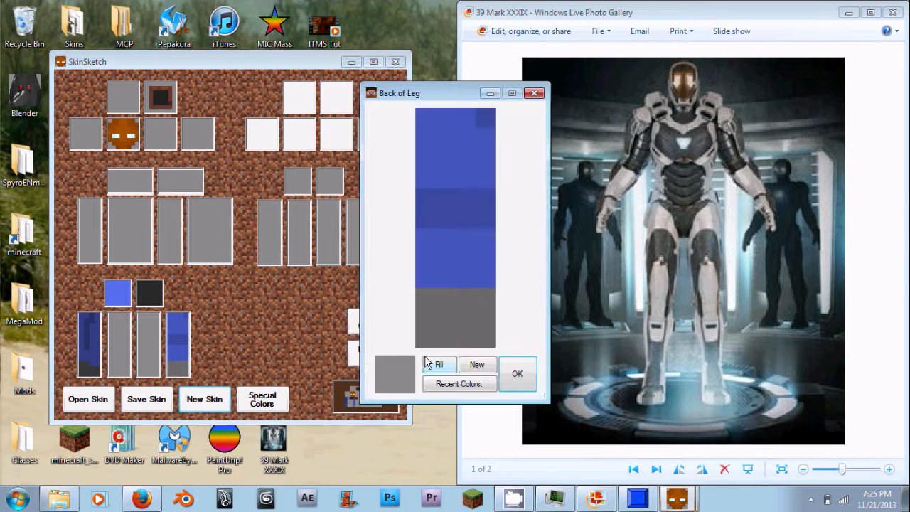
click(434, 364)
click(517, 371)
click(117, 293)
click(435, 322)
click(517, 329)
click(89, 347)
click(439, 364)
click(517, 373)
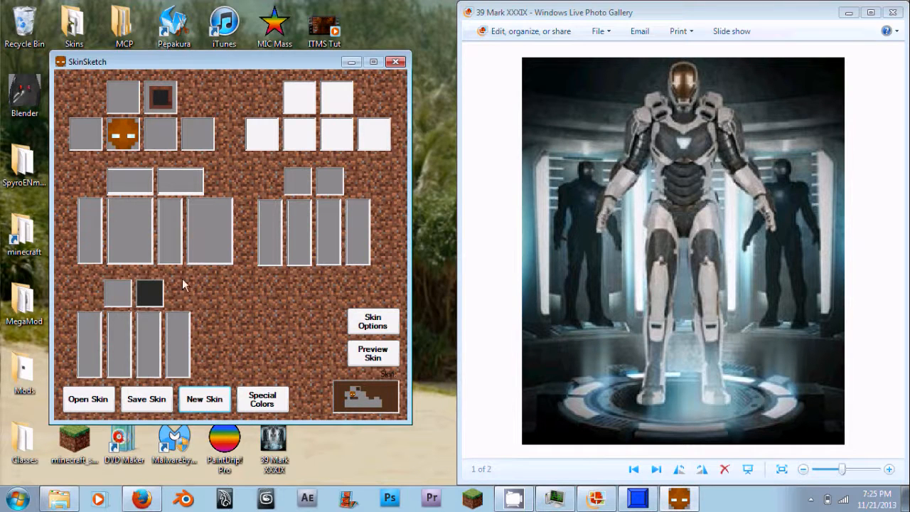
Step: Choose the basic gray and paint the whole bottom of the leg with it
click(150, 292)
click(390, 334)
click(444, 201)
click(408, 291)
mouse_move(425, 197)
mouse_down()
mouse_move(427, 240)
mouse_move(475, 216)
mouse_move(478, 261)
mouse_up()
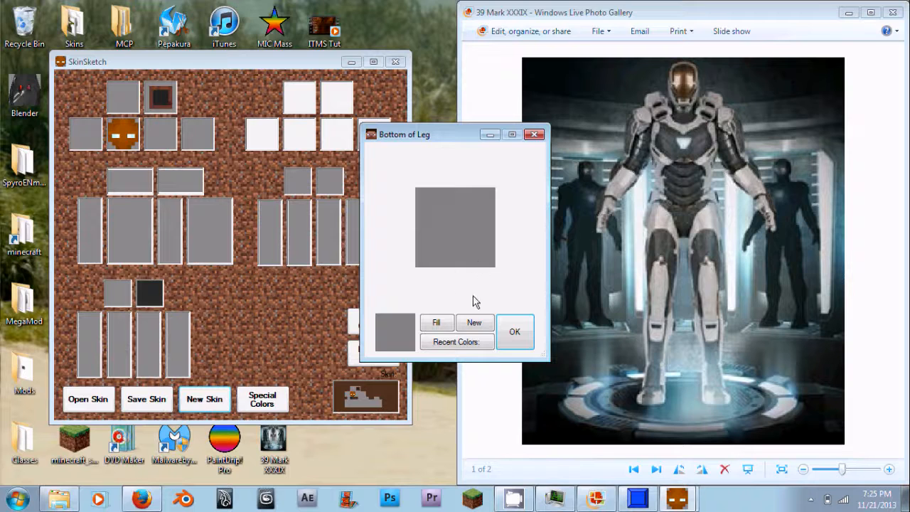
click(515, 332)
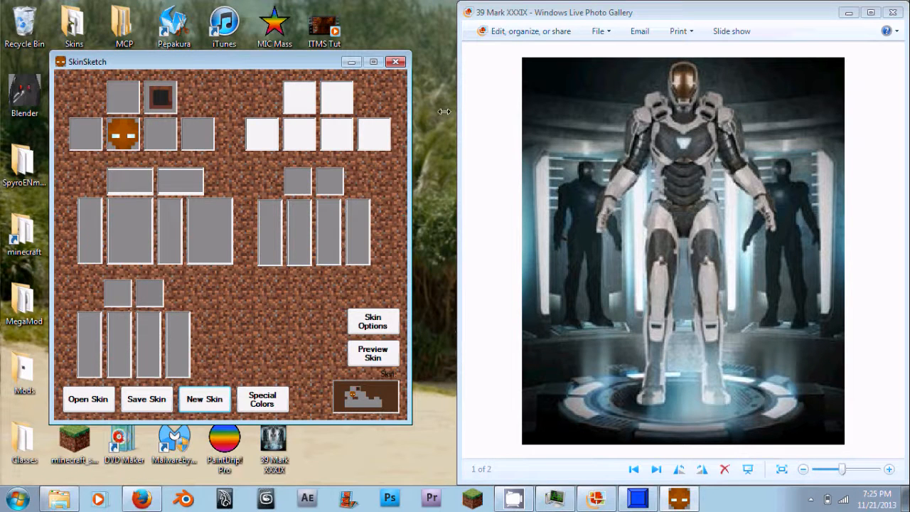
Step: Choose the recent gray and paint over most of the brown ring on the bottom of the head
click(162, 102)
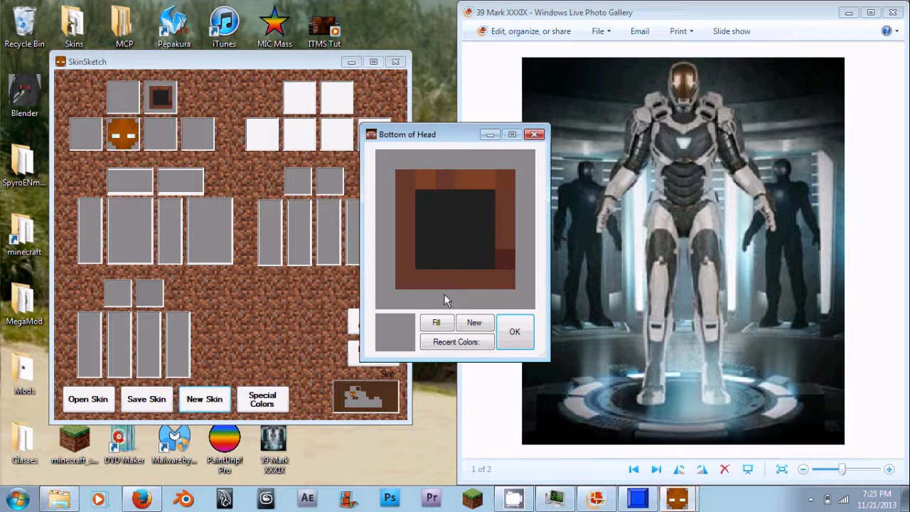
click(433, 341)
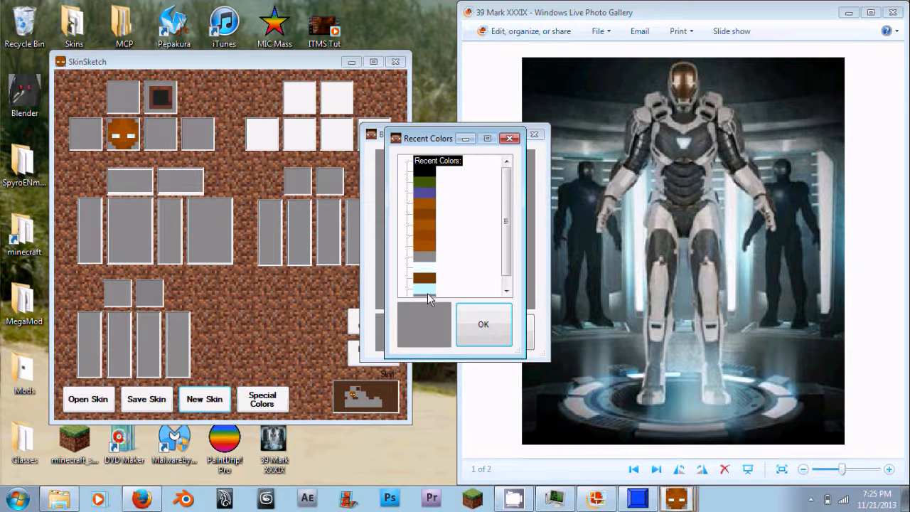
scroll(448, 292, down, 3)
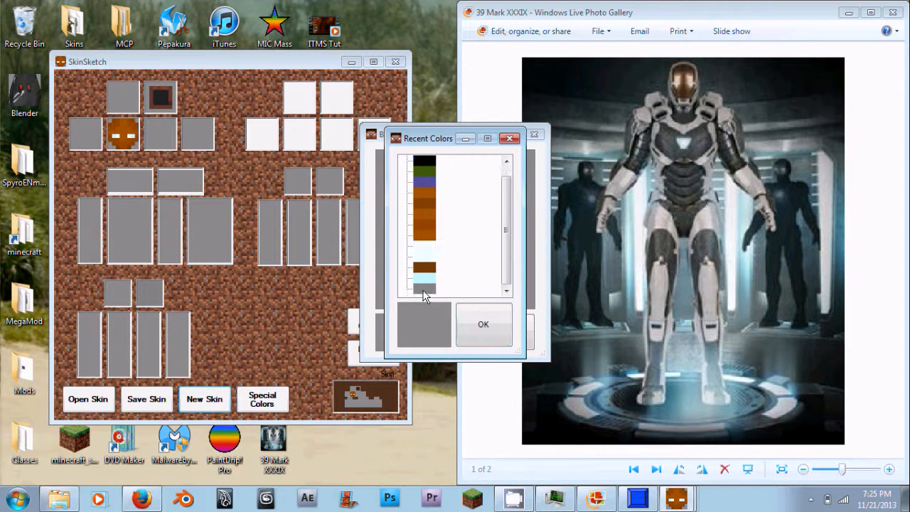
click(487, 323)
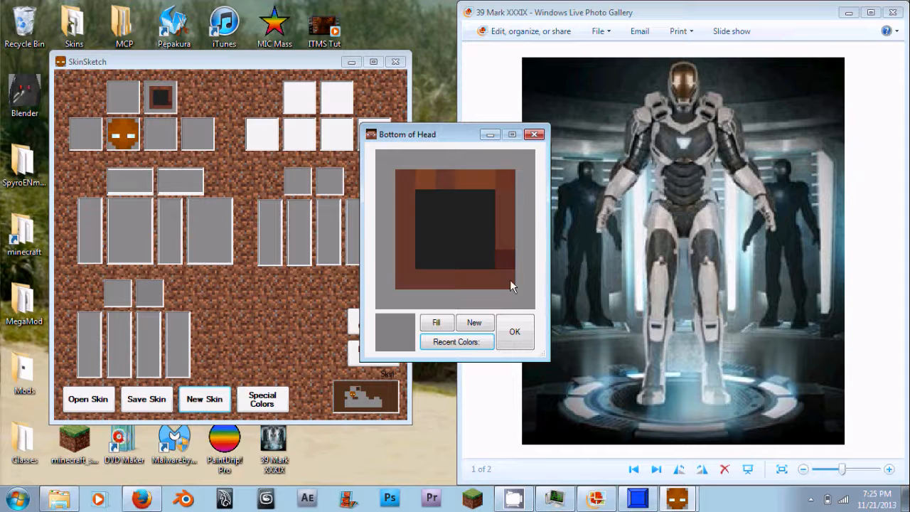
click(405, 268)
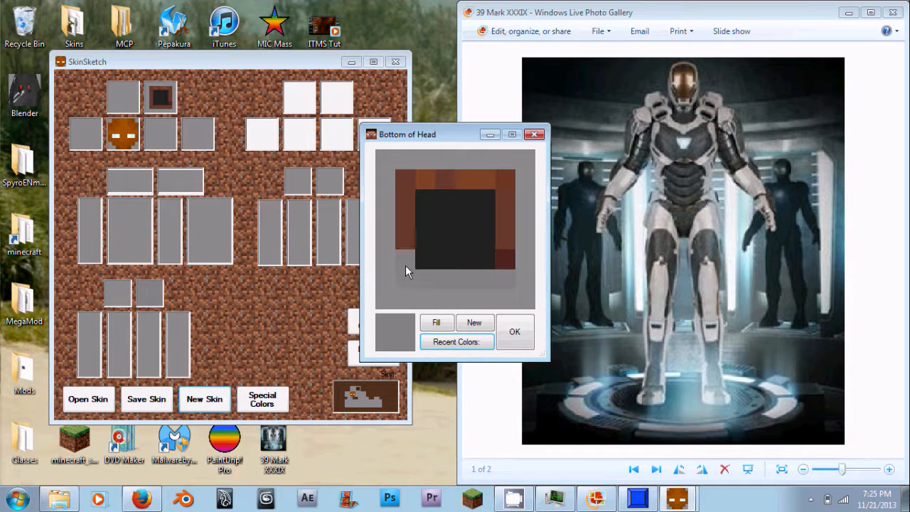
click(450, 172)
click(505, 228)
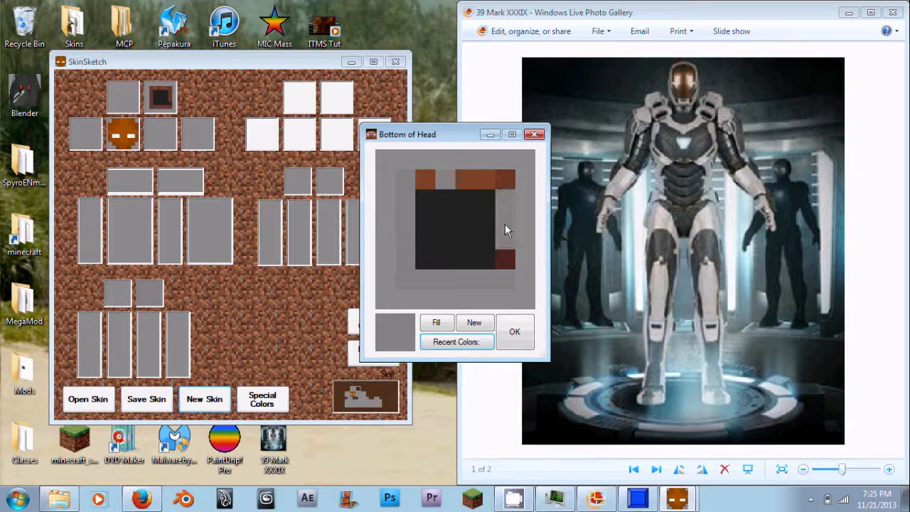
click(506, 181)
Step: Adjust the gray's luminance and paint the remaining brown pixels along the top edge of the head-bottom ring
click(398, 323)
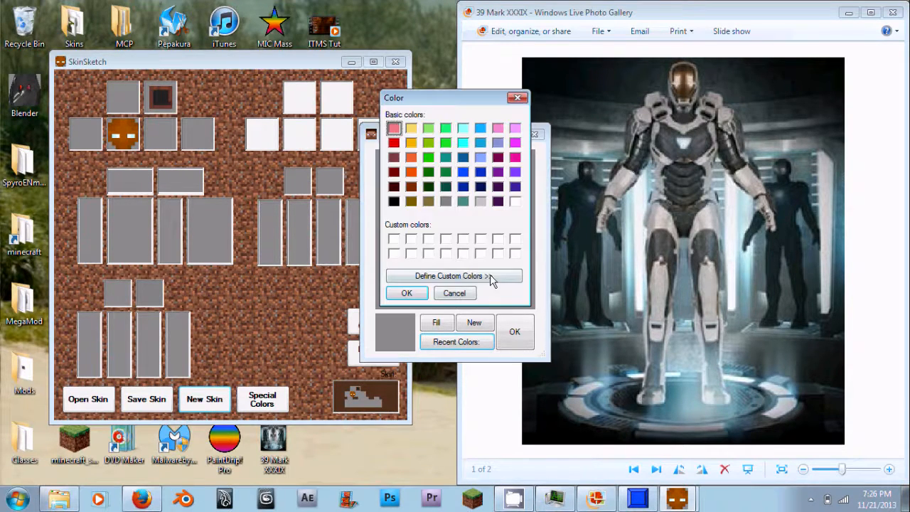
click(488, 278)
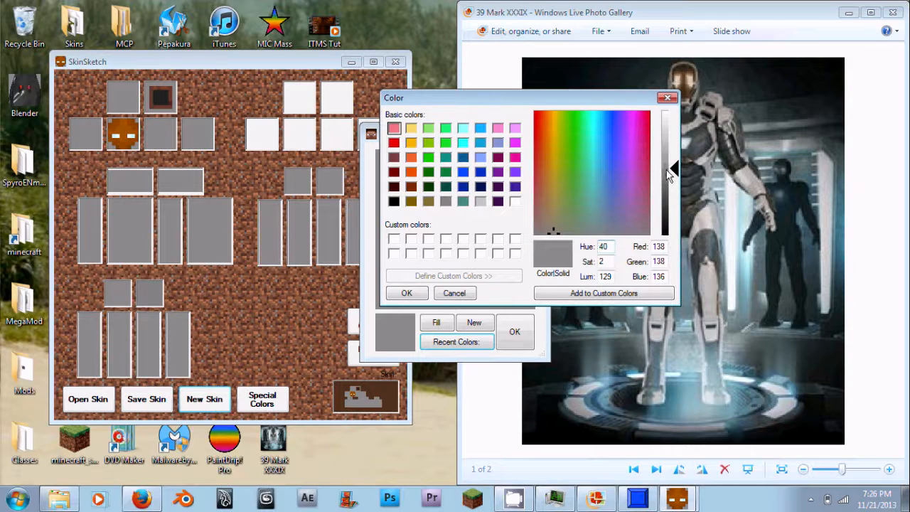
drag(668, 176, 672, 177)
click(420, 294)
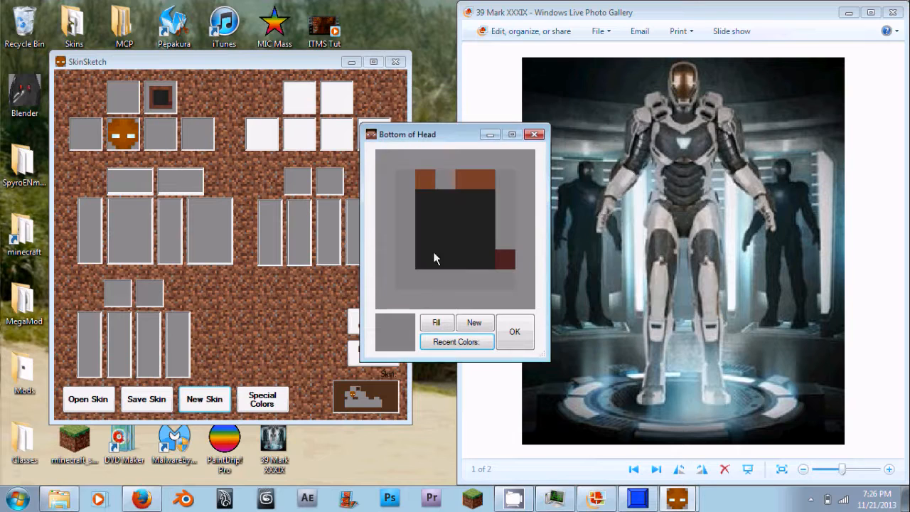
click(483, 180)
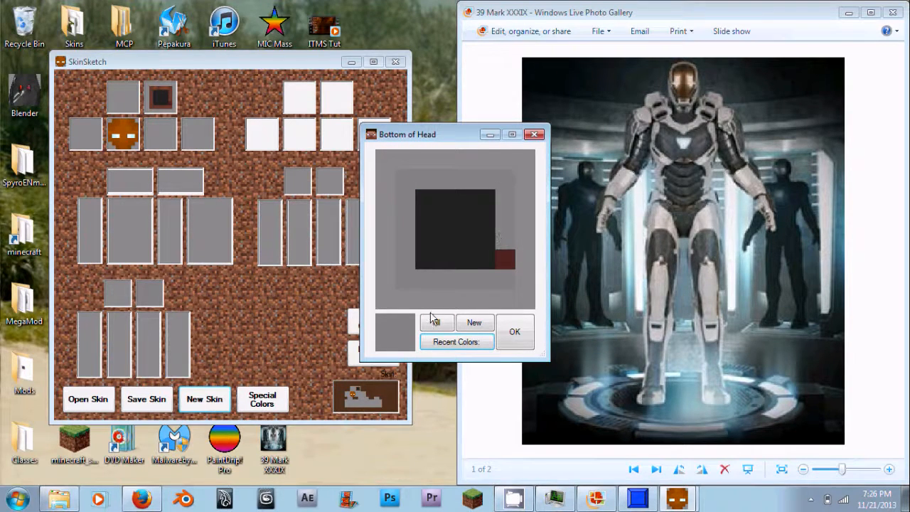
Step: Set the gray to RGB 116, 116, 116 and paint the last dark red pixel on the bottom of the head
click(407, 327)
click(478, 273)
drag(665, 183, 669, 178)
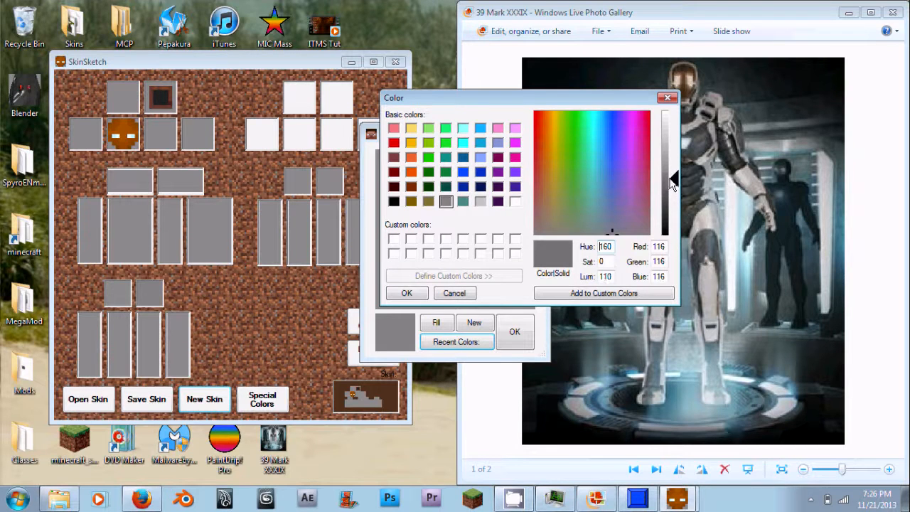
click(406, 295)
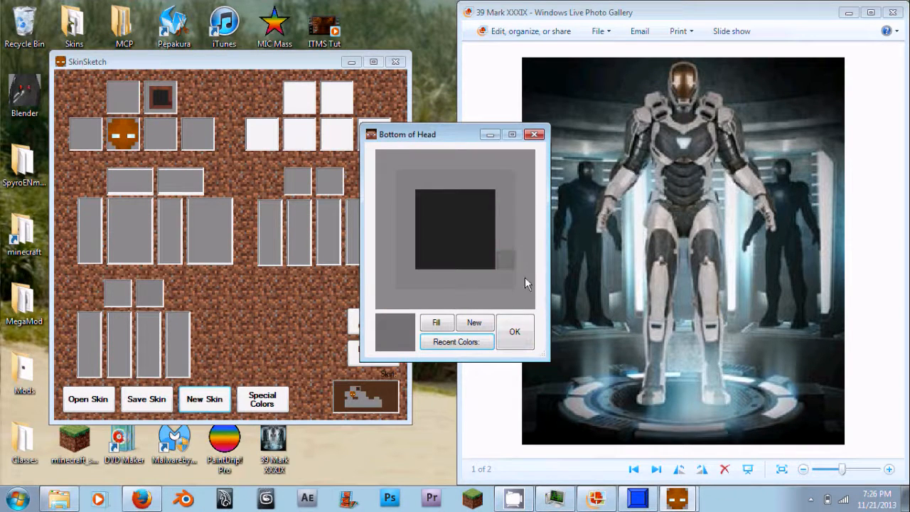
click(518, 332)
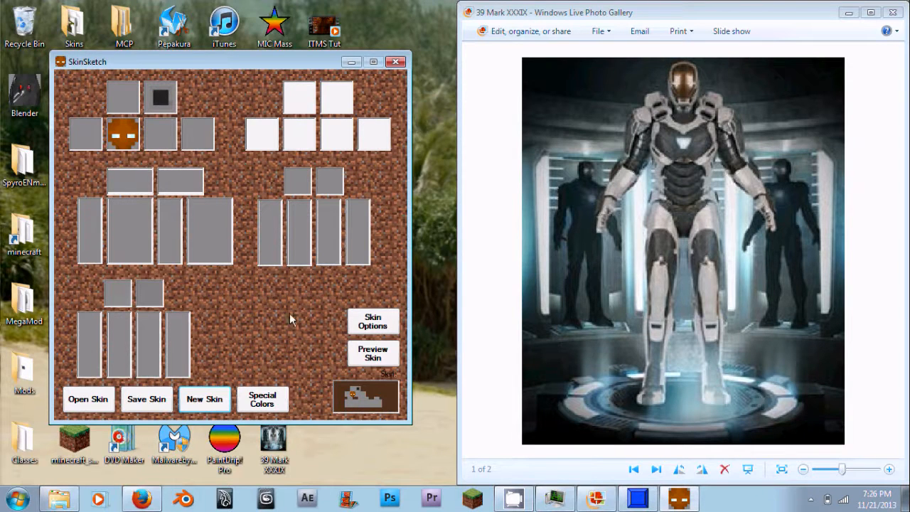
Step: Sample the orange-brown at the outer edge of the face beside the eye
click(152, 137)
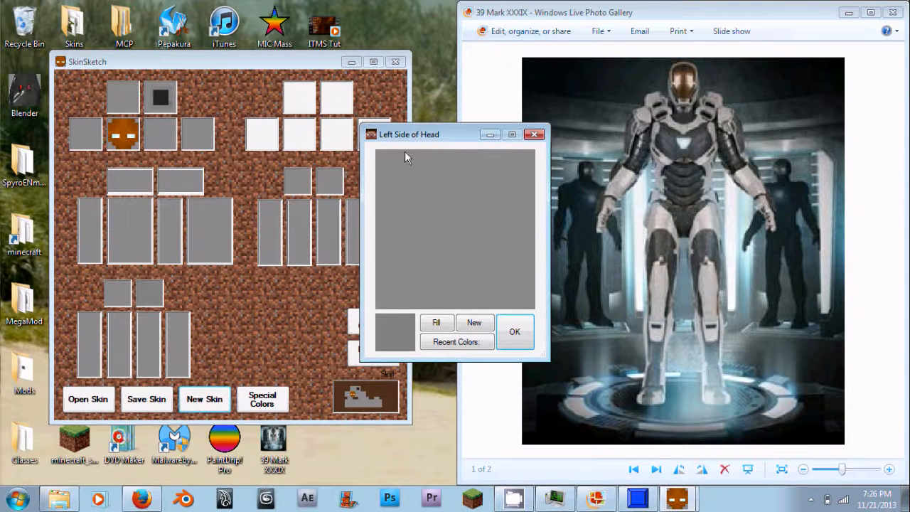
click(534, 135)
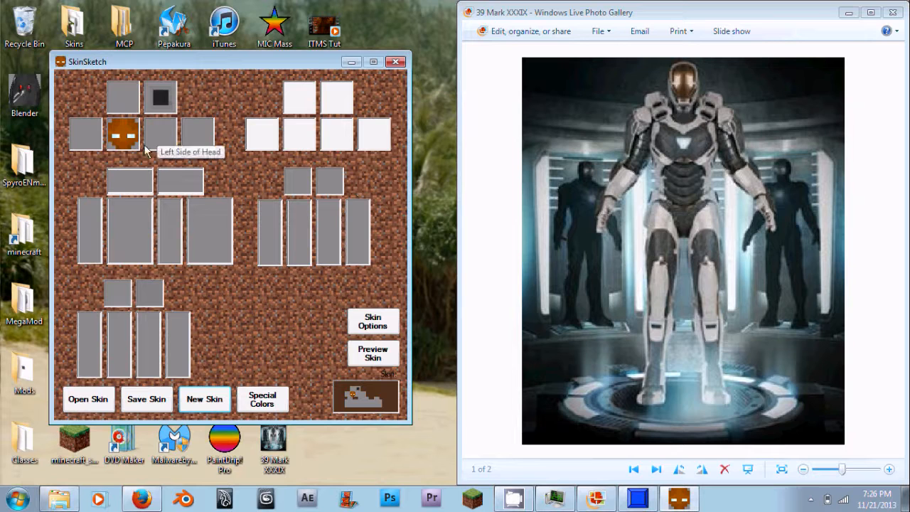
click(121, 138)
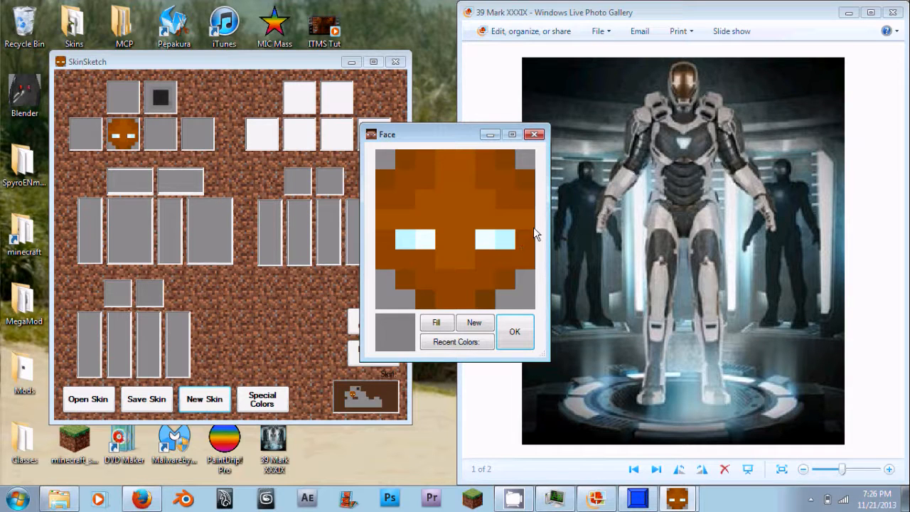
right_click(529, 247)
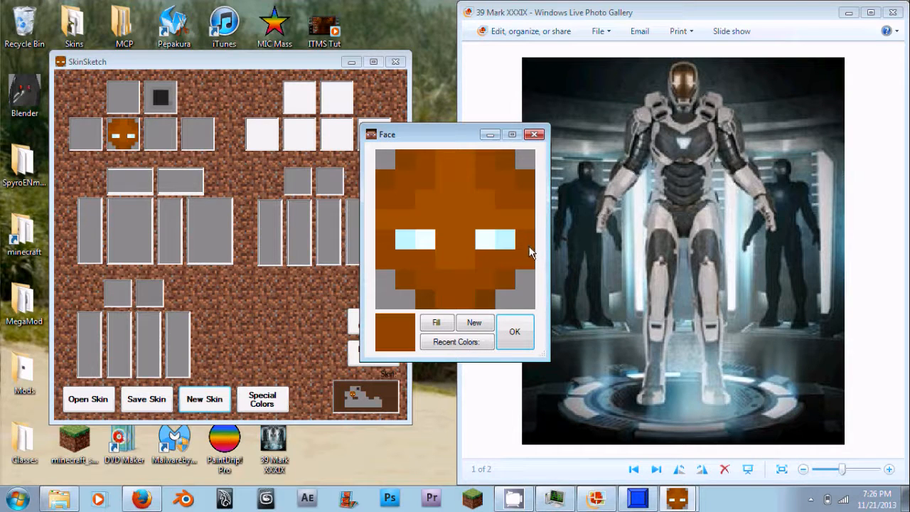
click(522, 321)
Step: Paint a small patch of brown shades on the left side of the head along the face edge, and preview the skin
click(166, 145)
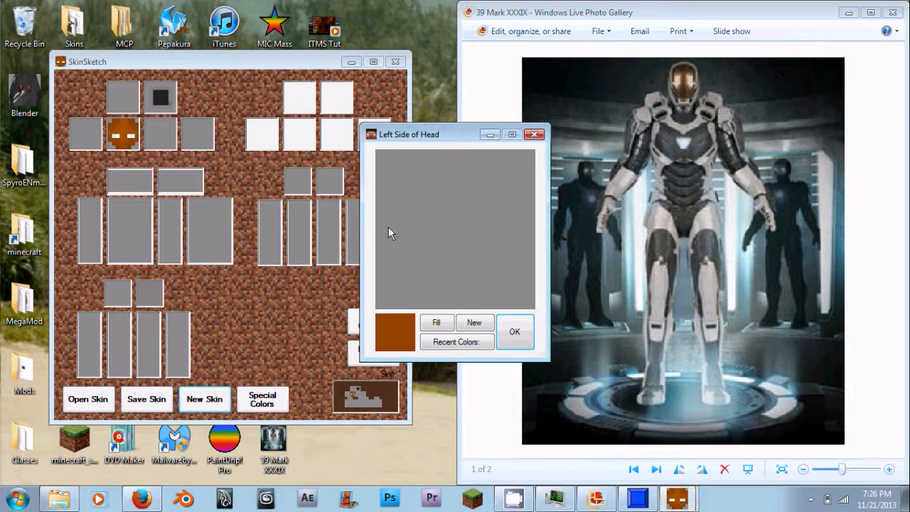
drag(384, 226, 387, 236)
right_click(415, 219)
click(393, 214)
right_click(391, 239)
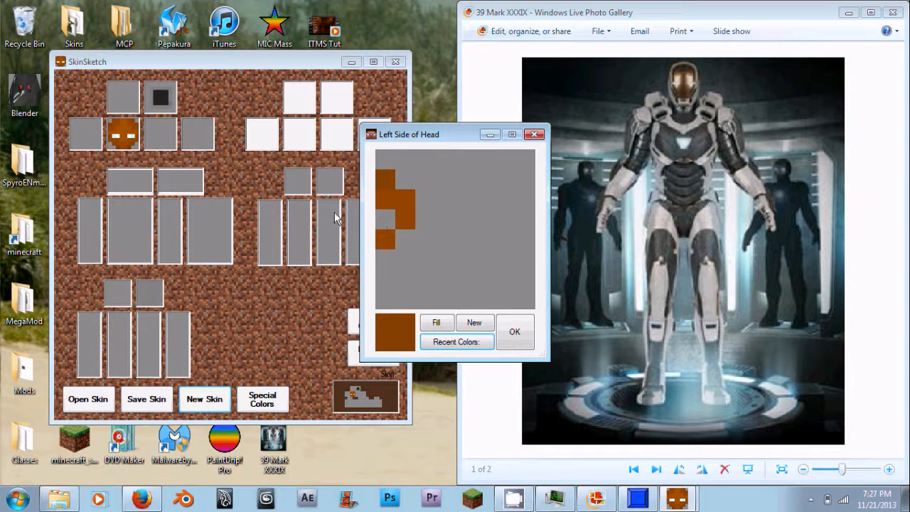
key(c)
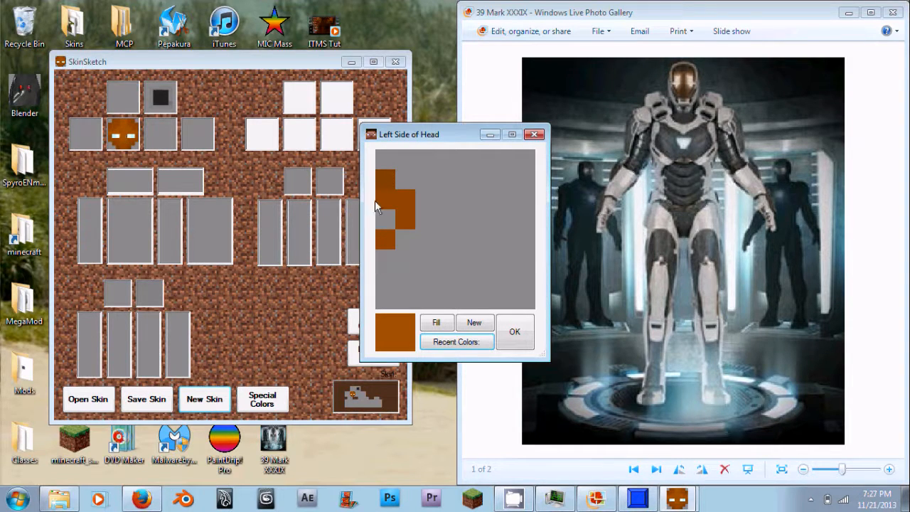
click(386, 219)
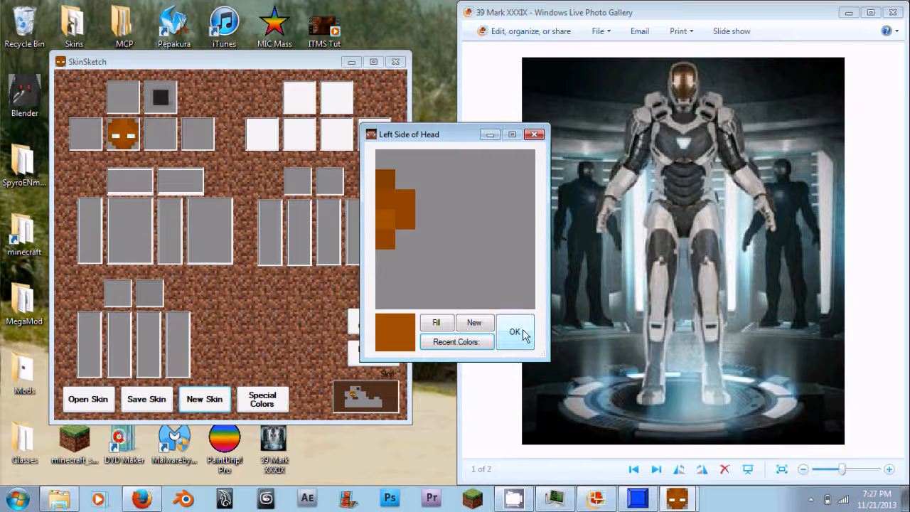
click(516, 333)
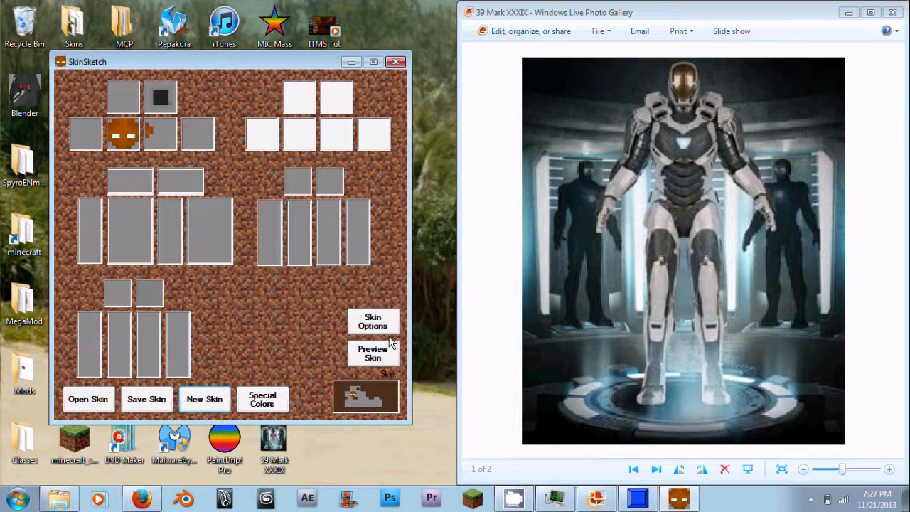
click(373, 353)
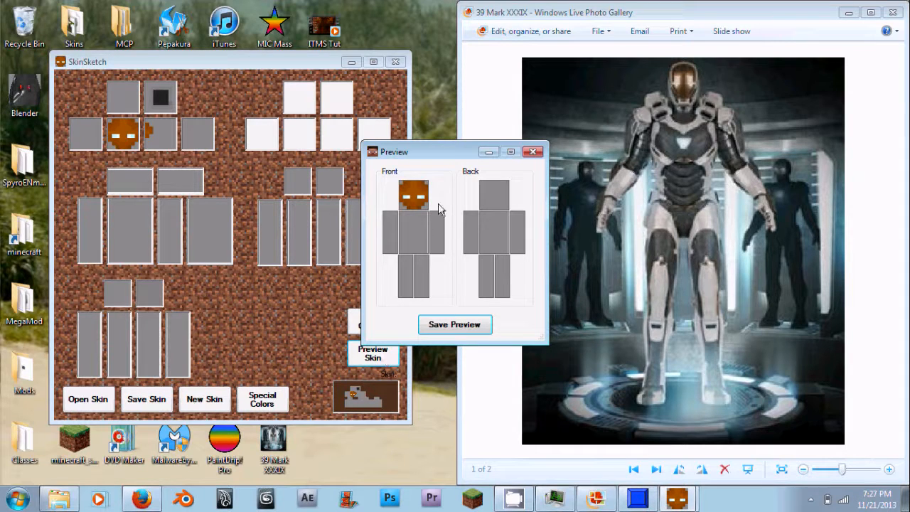
click(533, 152)
Step: Copy the left side of the head and paste it onto the right side of the head
right_click(160, 130)
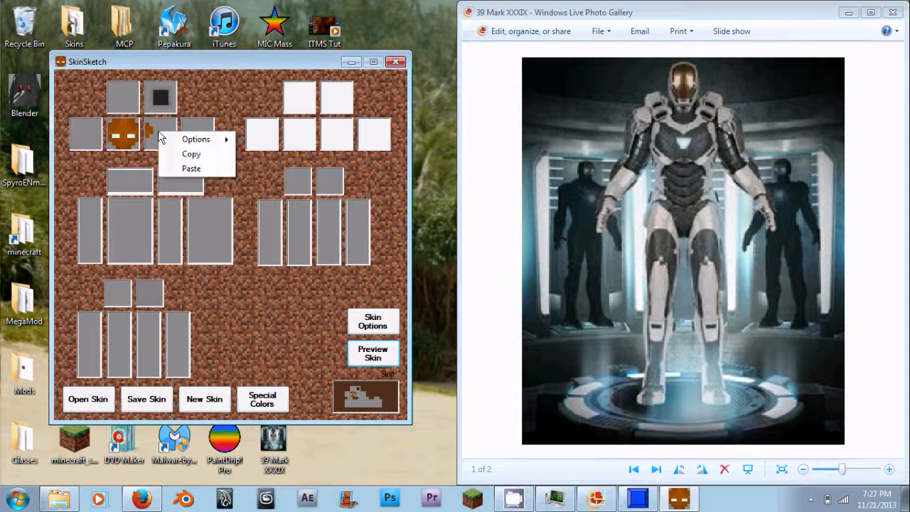
click(194, 155)
right_click(80, 129)
click(108, 162)
Step: Paint a mirrored copy of the brown patch on the face-side edge of the right side of the head, sampling each shade from the pasted patch
click(88, 132)
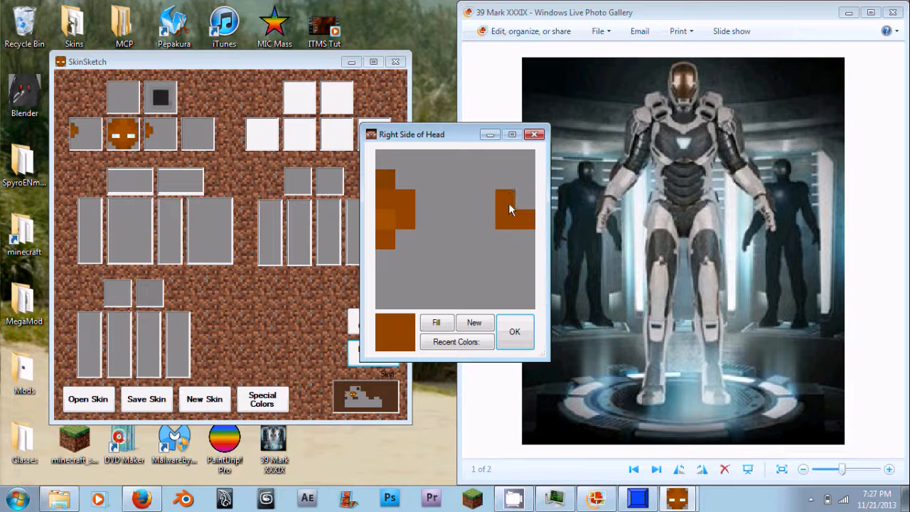
click(523, 197)
right_click(526, 235)
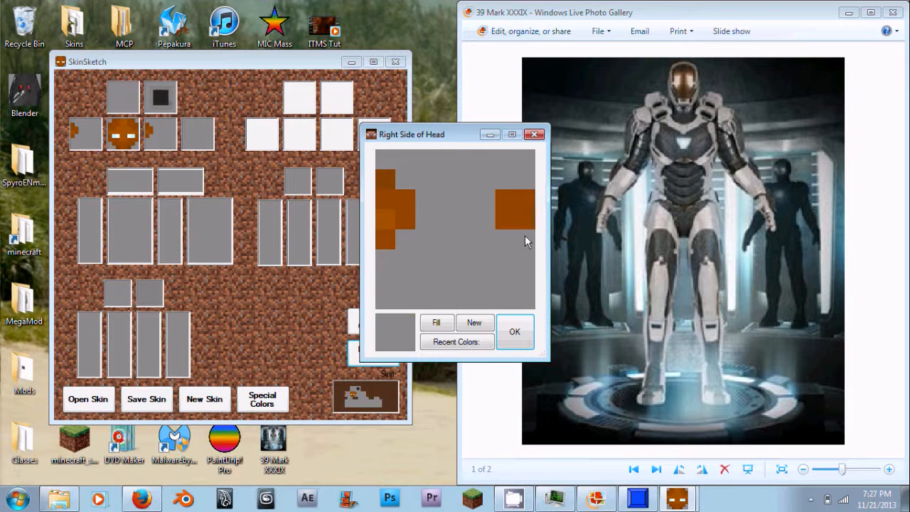
right_click(514, 225)
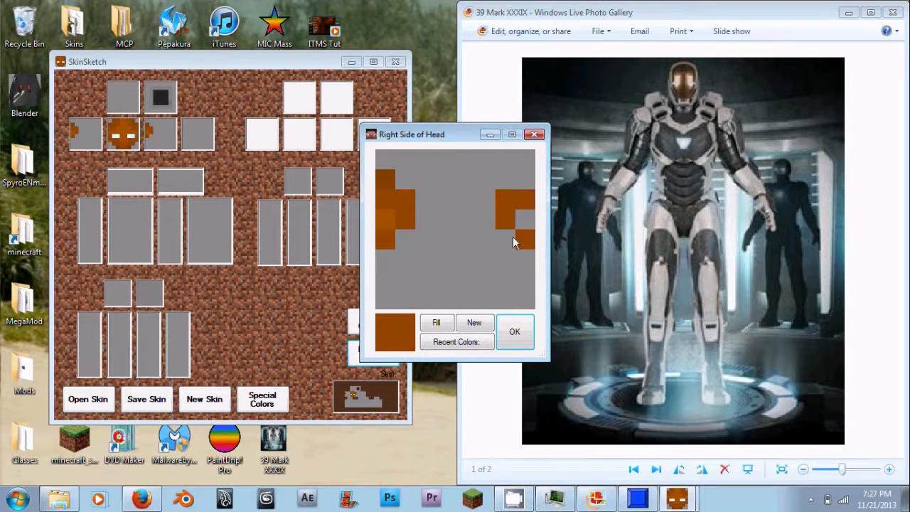
right_click(385, 215)
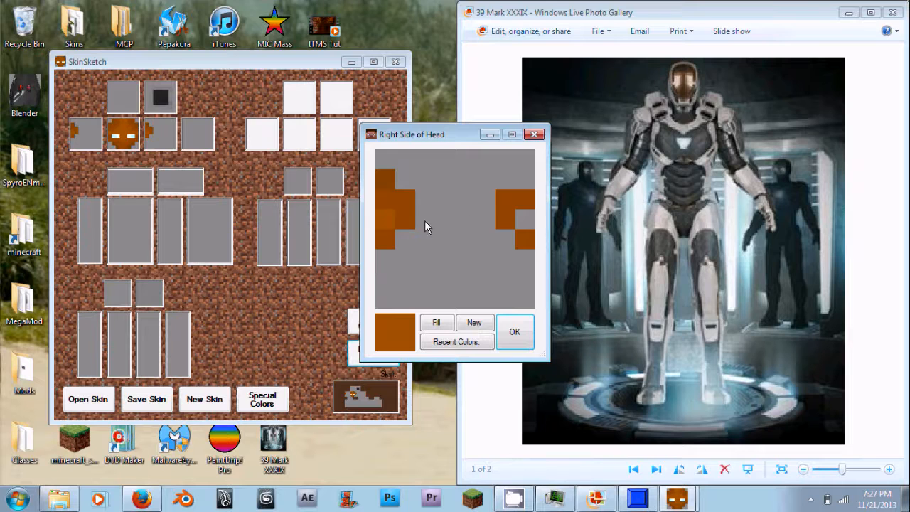
right_click(377, 175)
click(529, 186)
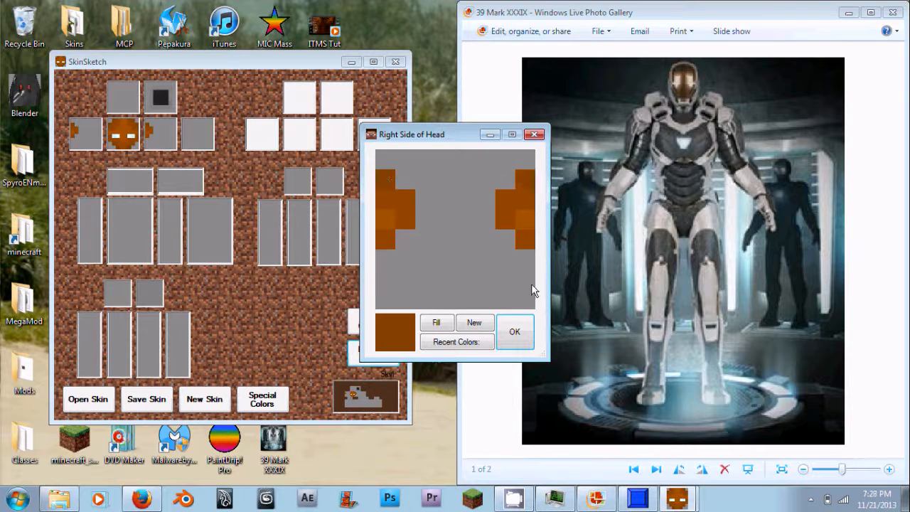
Step: Cover the pasted brown patch on the rear edge of the right side of the head with the sampled base gray
right_click(443, 267)
drag(388, 240, 400, 214)
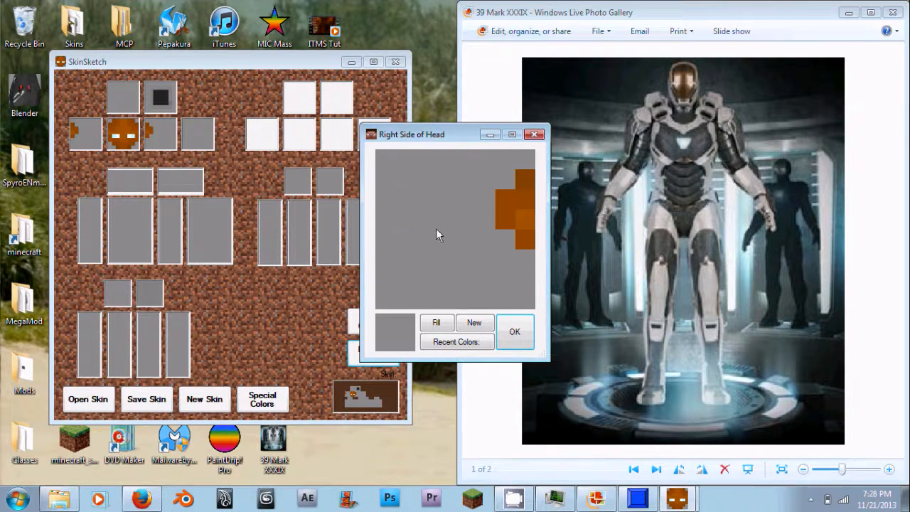
click(523, 336)
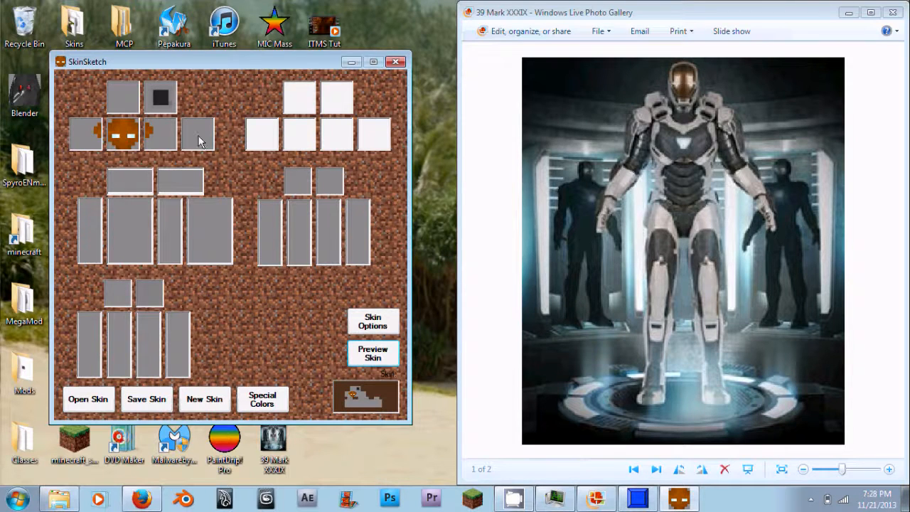
Step: Paint two symmetrical stepped brown points along the front edge of the top of the head, and check them on the enlarged skin
click(123, 94)
right_click(117, 122)
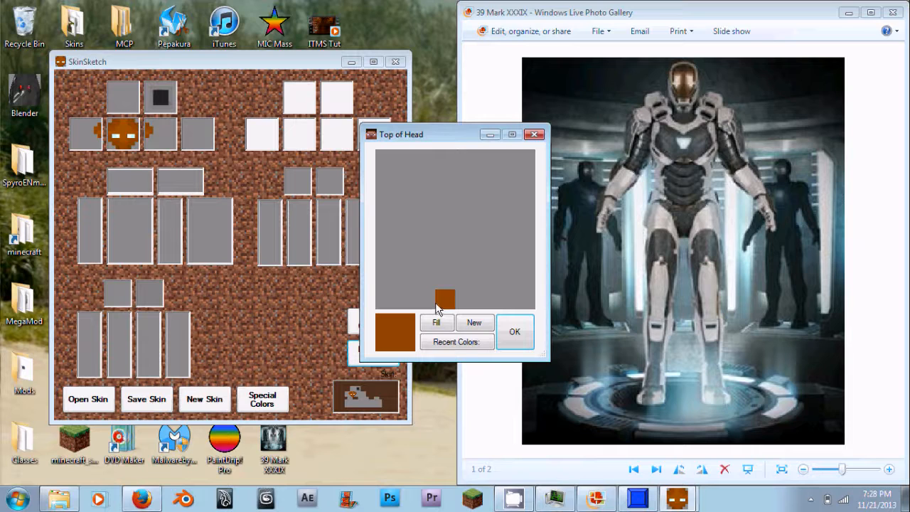
click(435, 303)
click(488, 302)
right_click(464, 284)
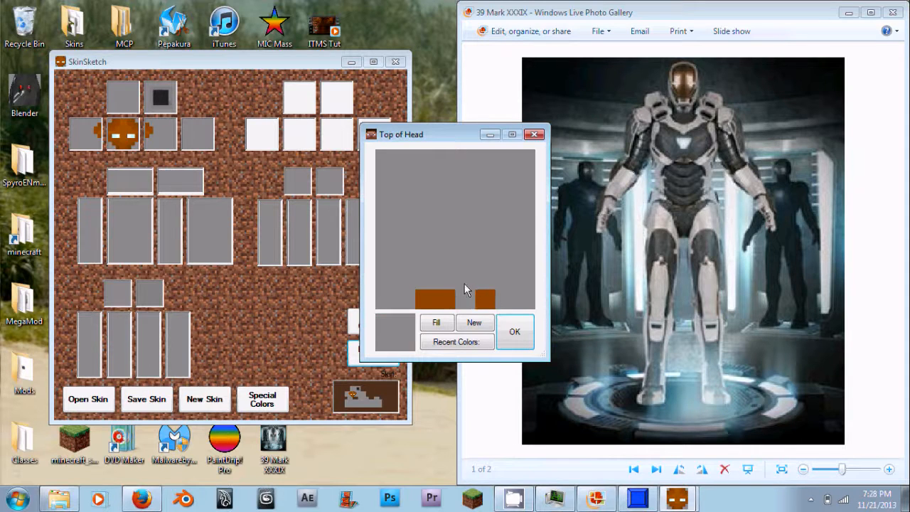
right_click(428, 298)
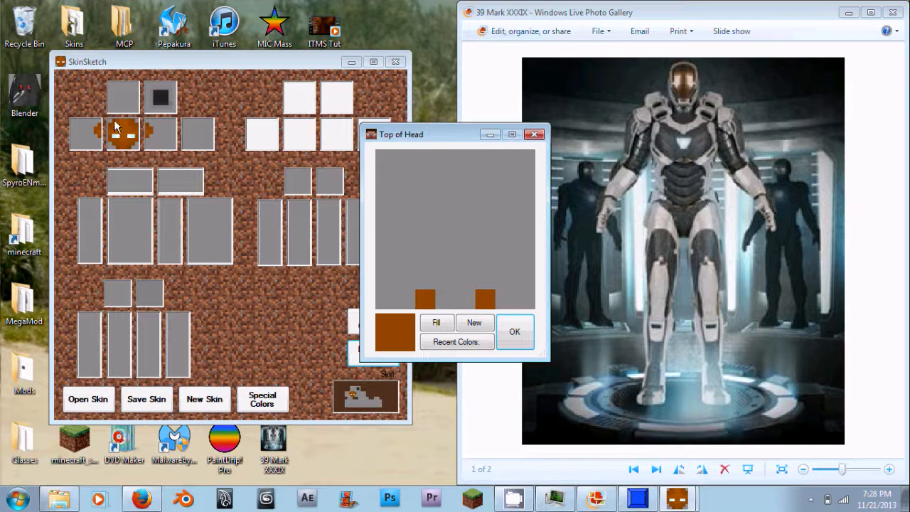
click(420, 280)
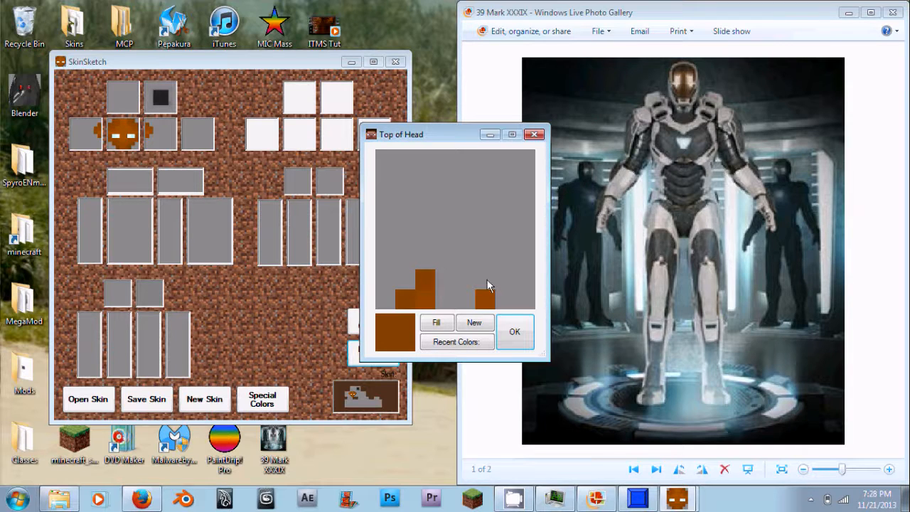
click(515, 331)
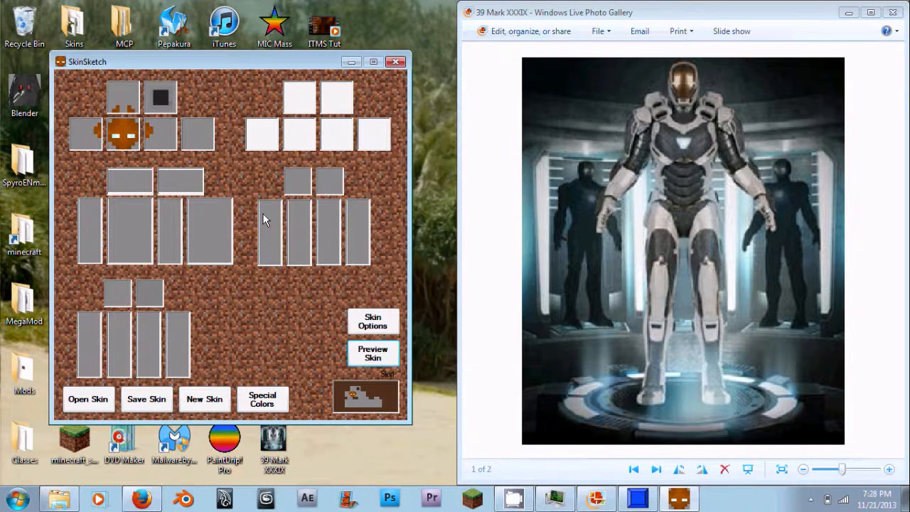
click(363, 398)
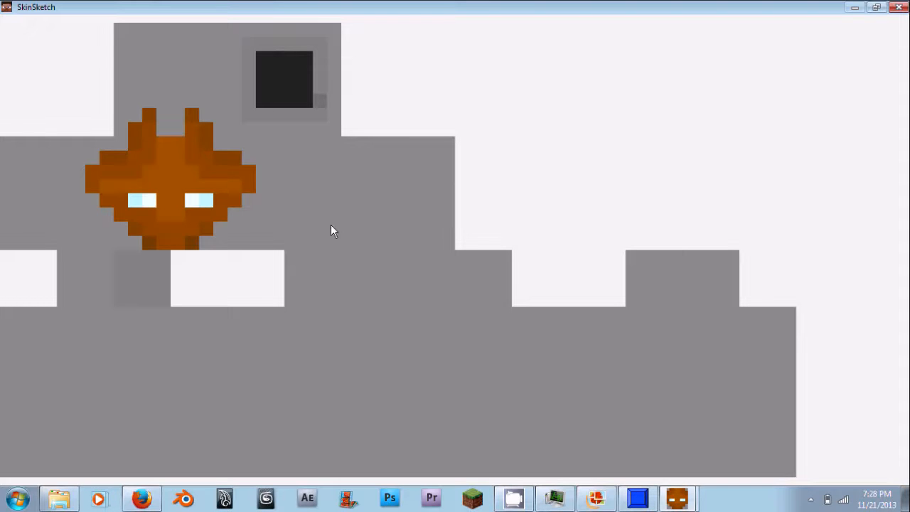
click(900, 7)
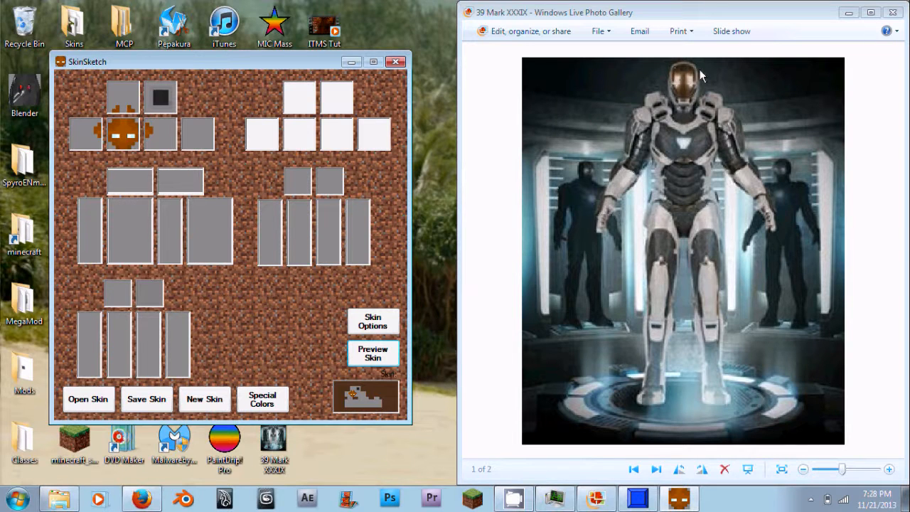
Step: Fill the gap between the two brown points on the top of the head with matching brown shades
click(125, 99)
mouse_move(434, 274)
mouse_down()
mouse_move(477, 276)
mouse_move(459, 309)
mouse_up()
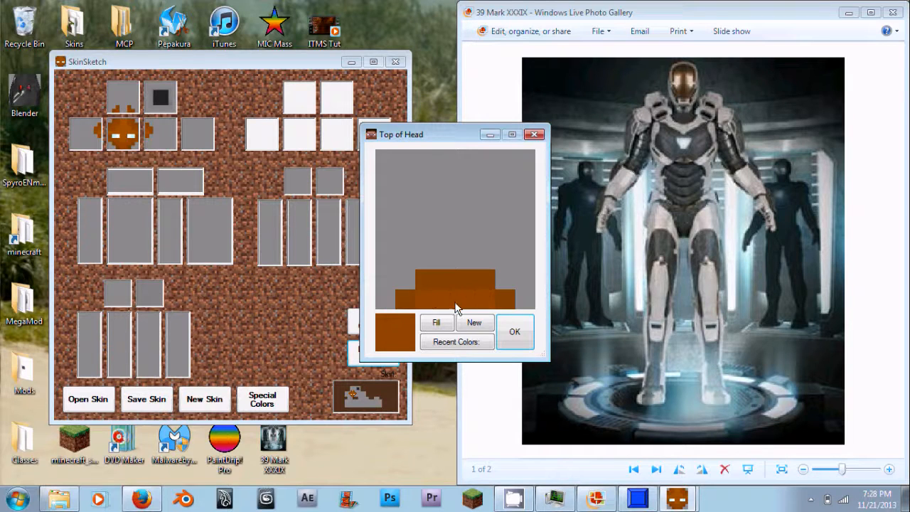
click(514, 332)
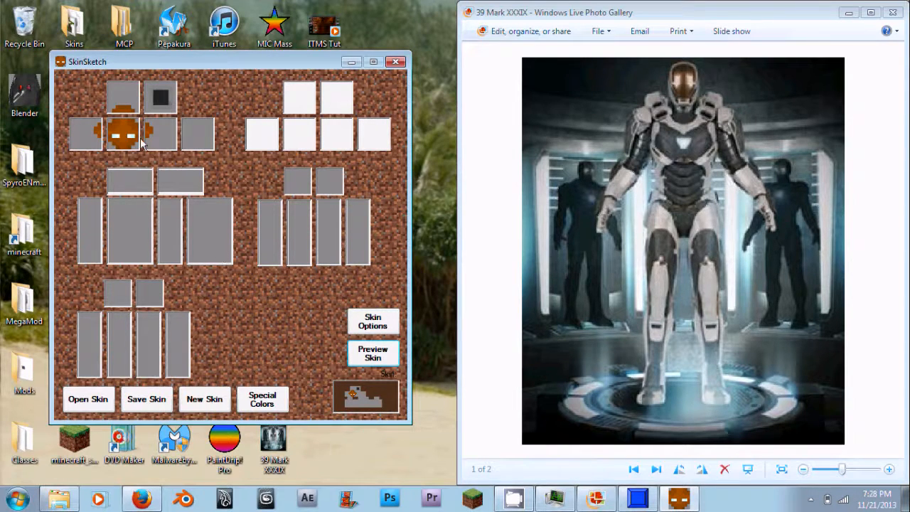
click(119, 112)
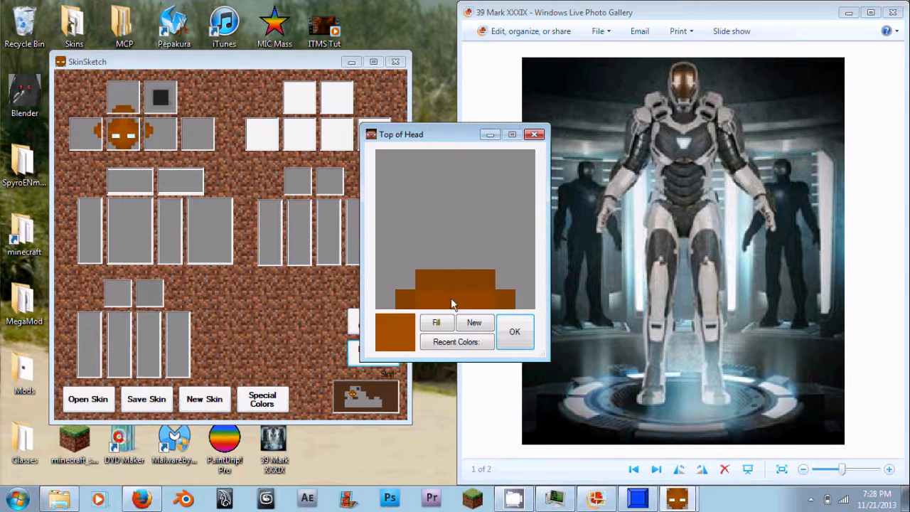
click(507, 322)
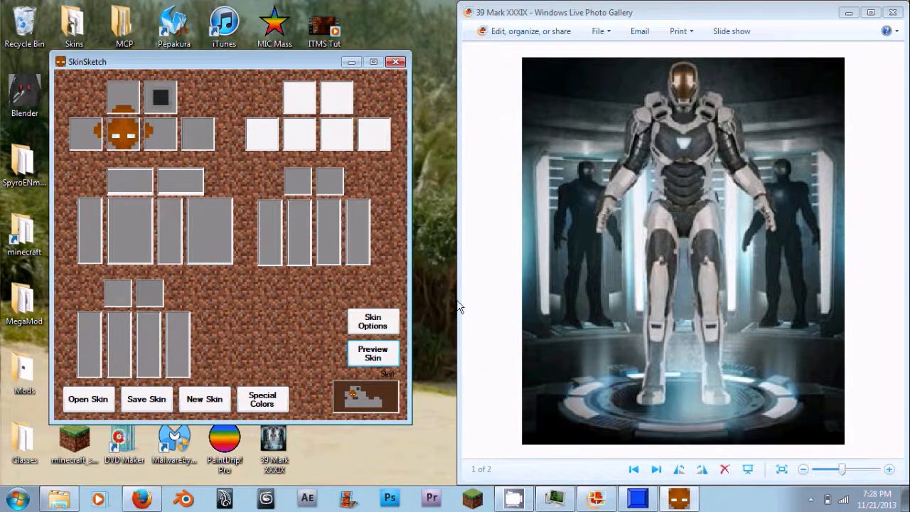
Step: Preview the skin's front and back, and examine the face extension on the enlarged flat skin
click(367, 358)
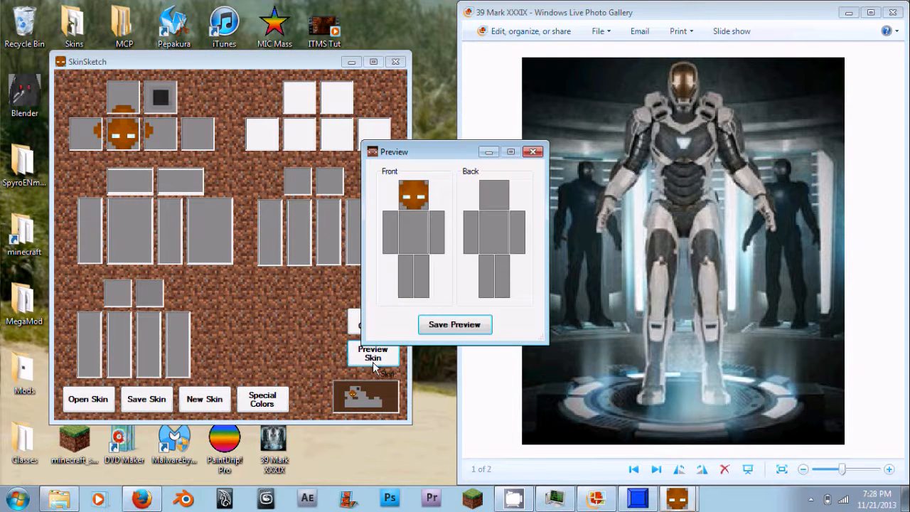
click(533, 154)
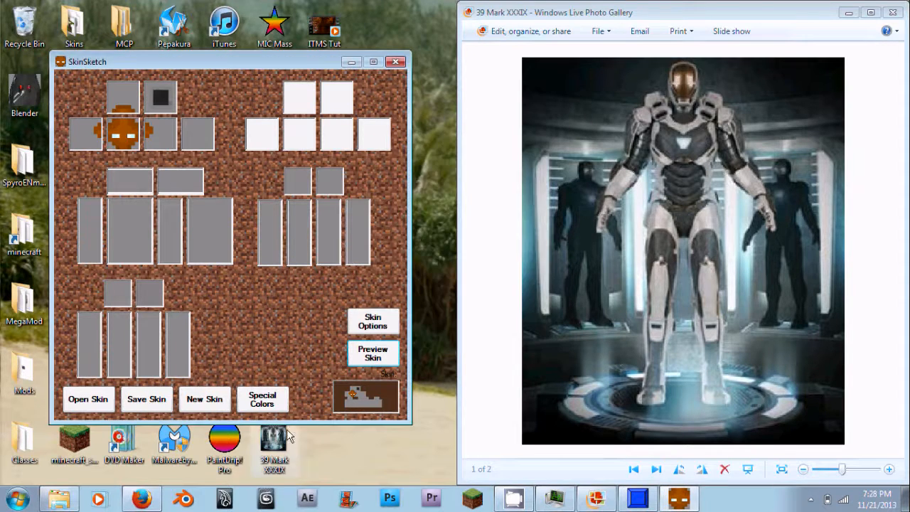
click(385, 387)
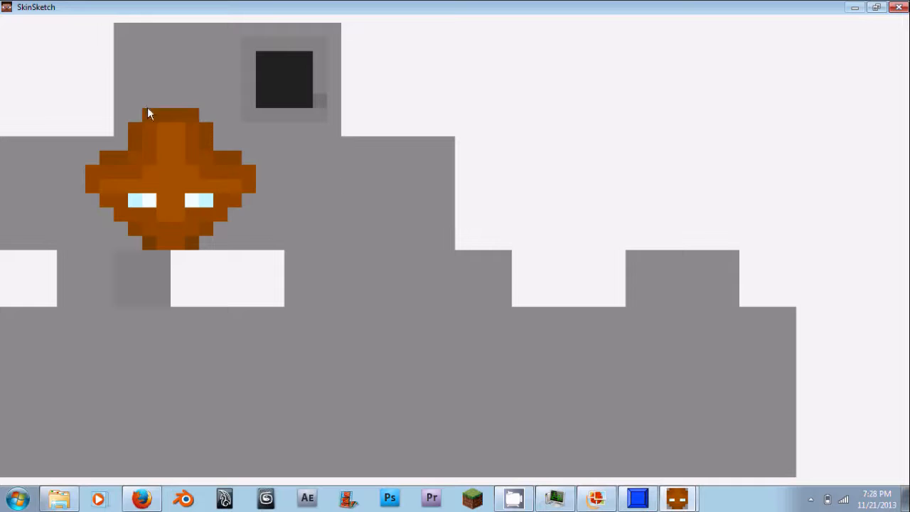
click(899, 7)
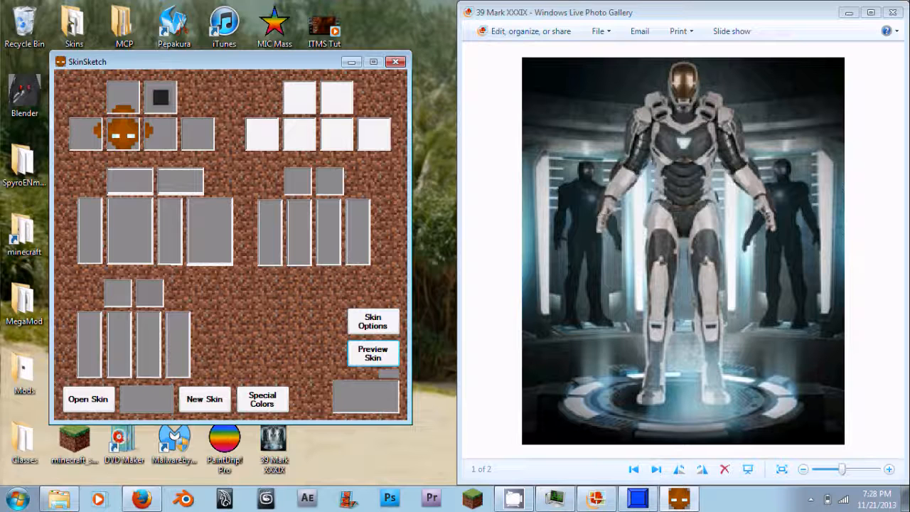